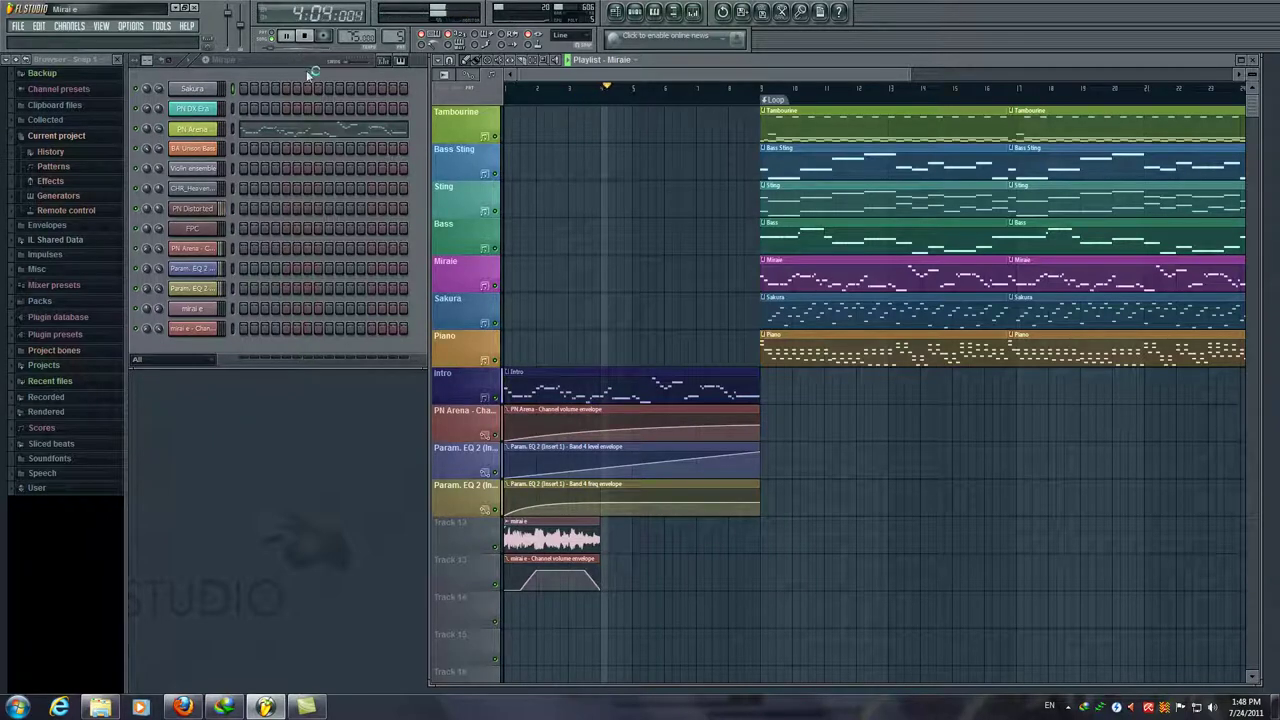
- Follow the song's playback in the playlist from the intro clips up to the Loop marker
{"action": "scroll", "coordinate": [614, 84], "scroll_direction": "right", "scroll_amount": 2}
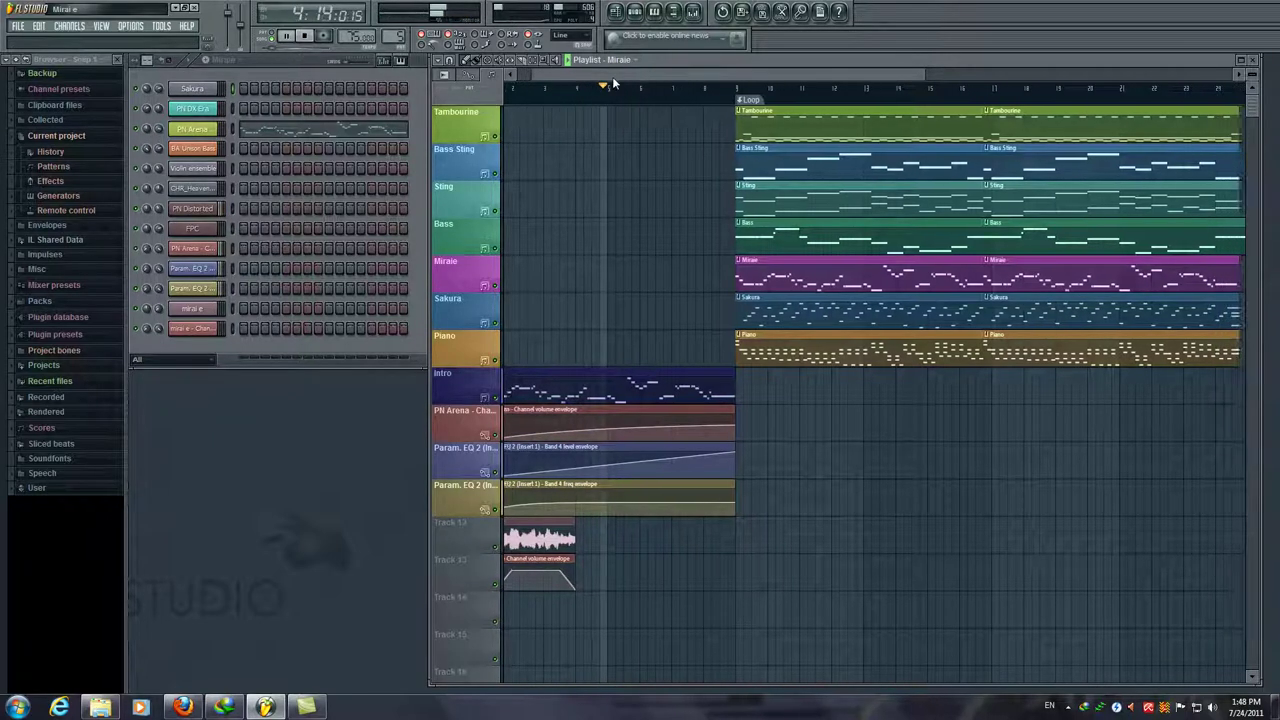
{"action": "scroll", "coordinate": [614, 84], "scroll_direction": "right", "scroll_amount": 1}
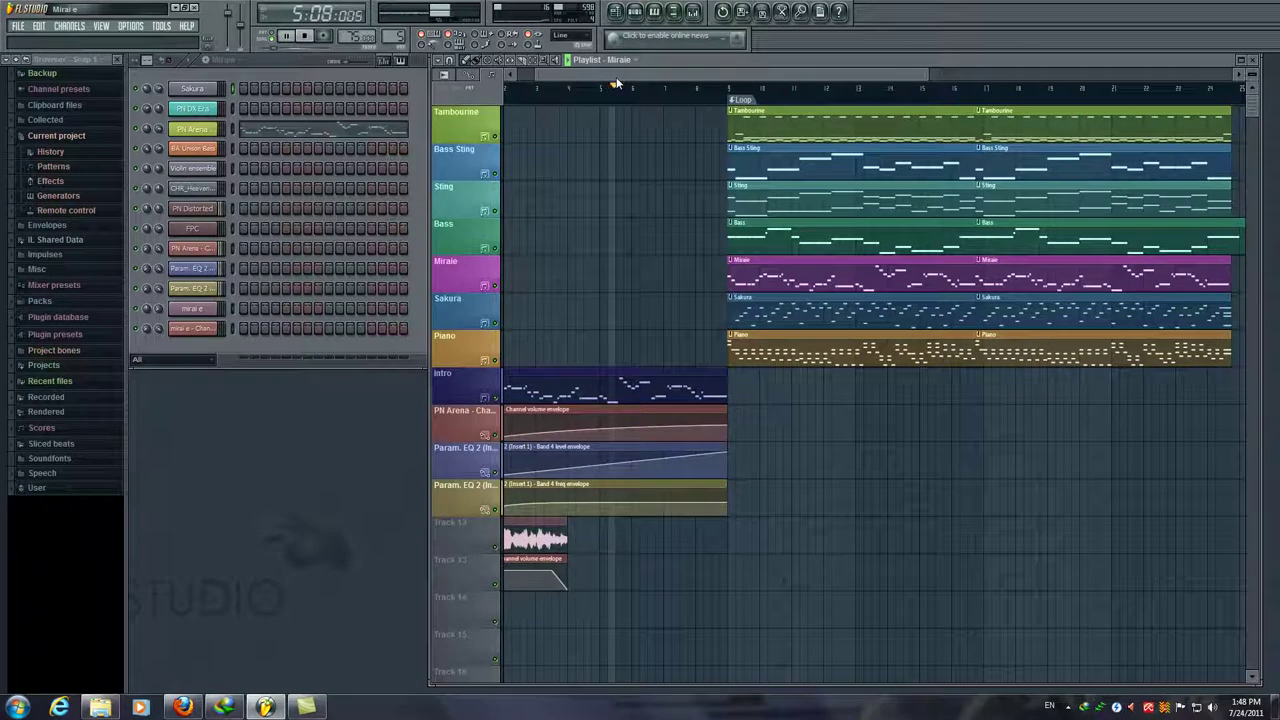
{"action": "scroll", "coordinate": [630, 84], "scroll_direction": "right", "scroll_amount": 3}
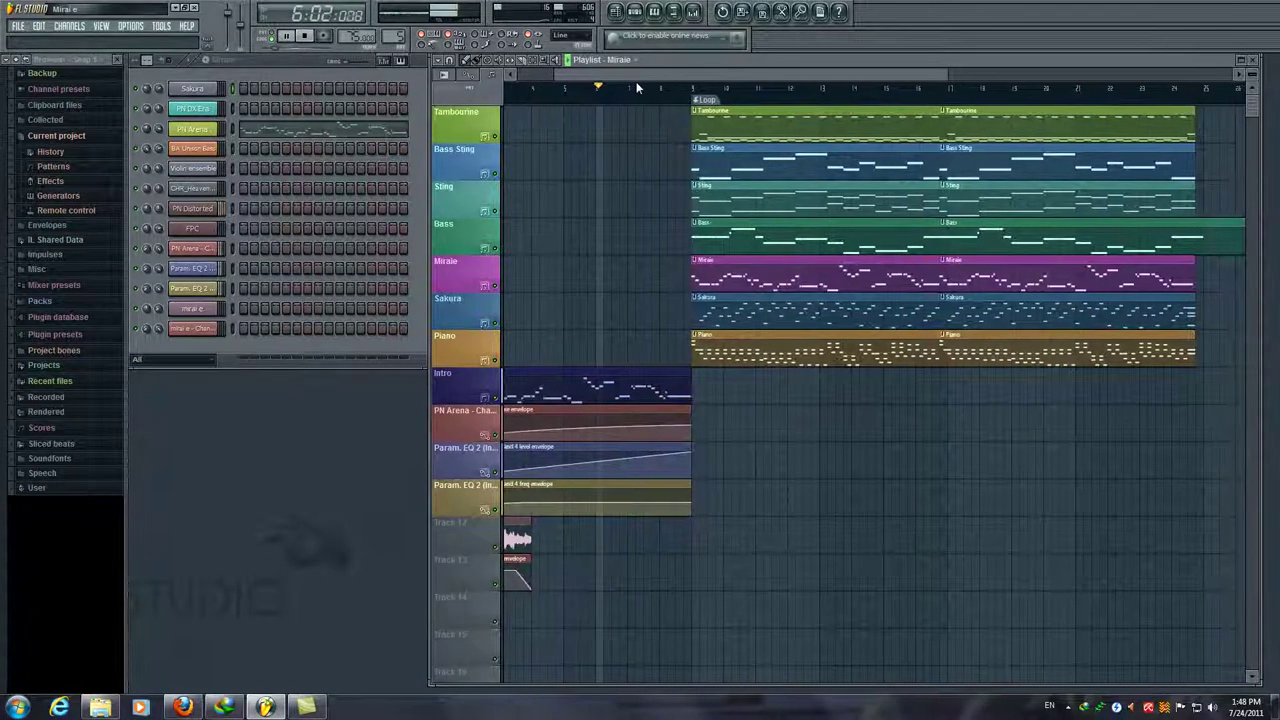
{"action": "scroll", "coordinate": [640, 84], "scroll_direction": "right", "scroll_amount": 3}
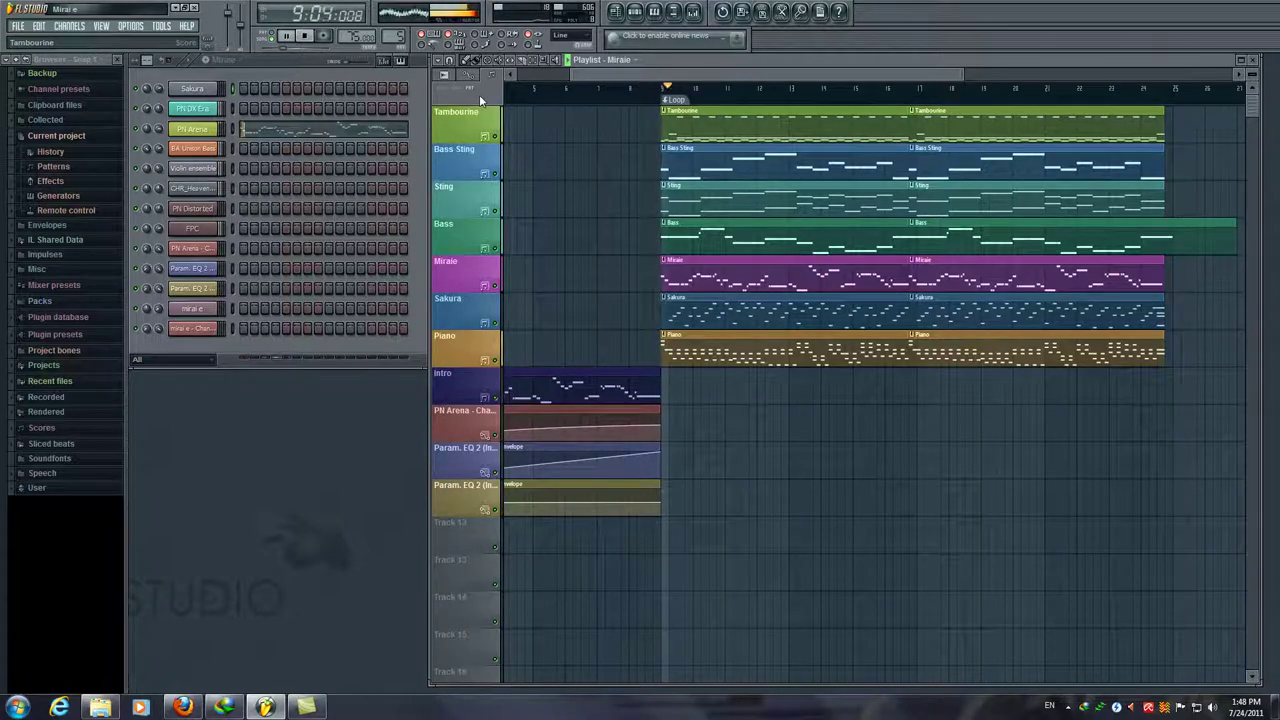
- Show the Sakura channel's synth settings with the Harp 5 preset, keeping its whole window in view, and close it
{"action": "left_click", "coordinate": [188, 90]}
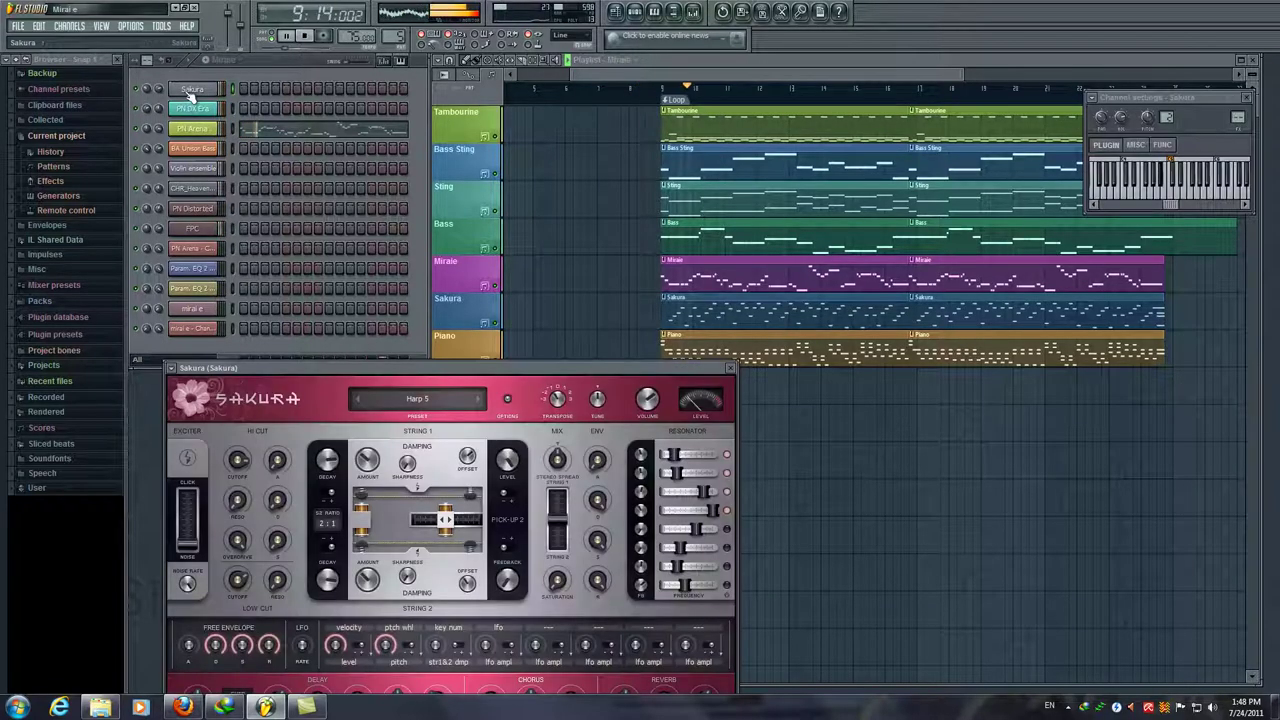
{"action": "left_click_drag", "start_coordinate": [426, 383], "coordinate": [408, 325]}
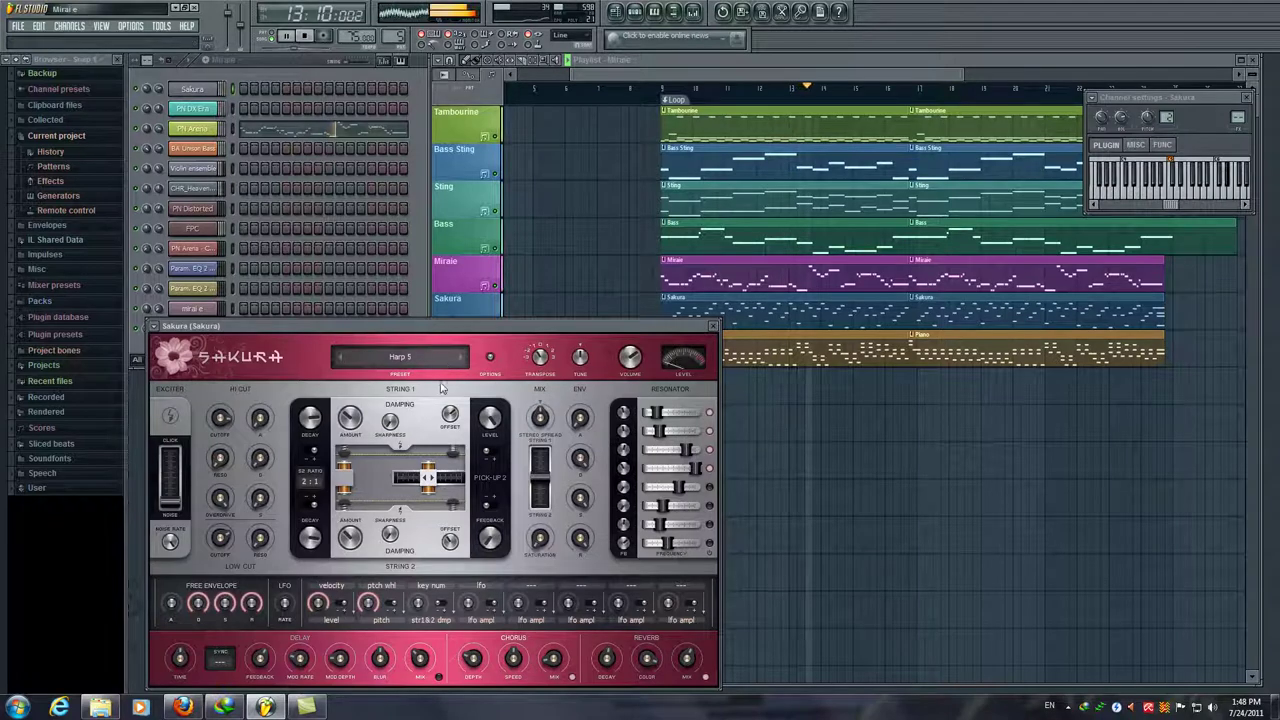
{"action": "left_click_drag", "start_coordinate": [431, 327], "coordinate": [430, 319]}
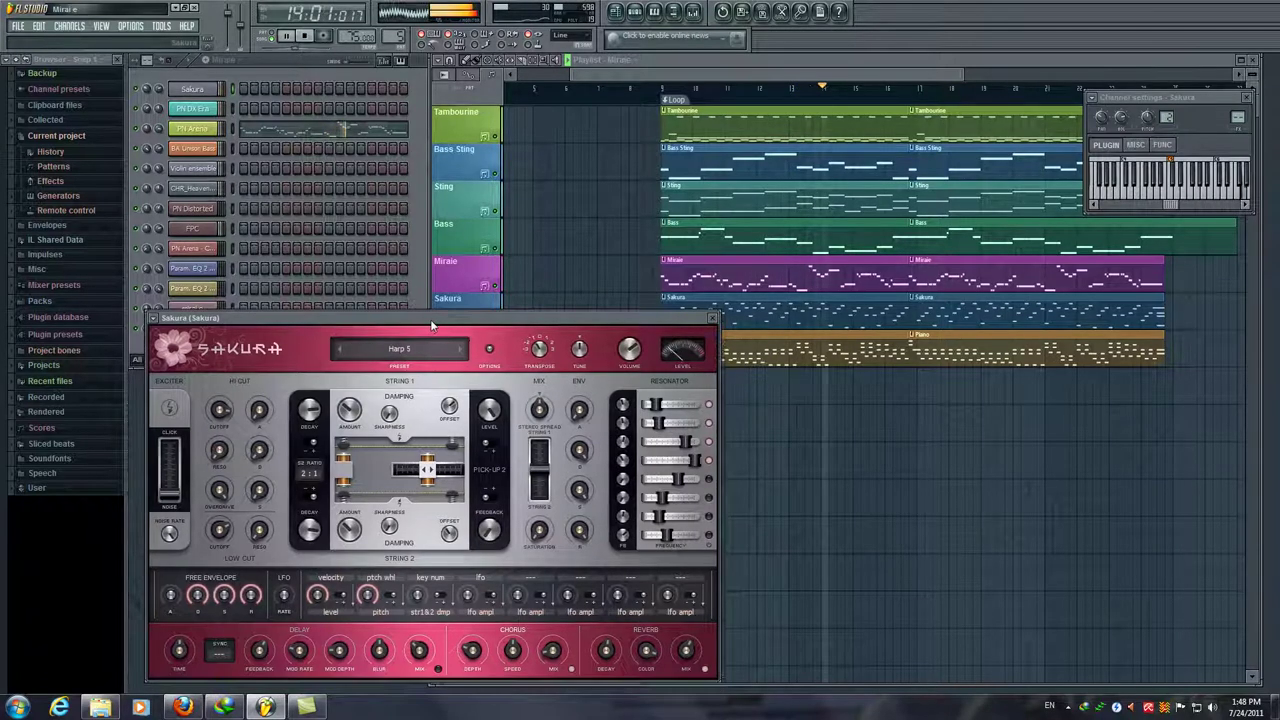
{"action": "left_click", "coordinate": [713, 319]}
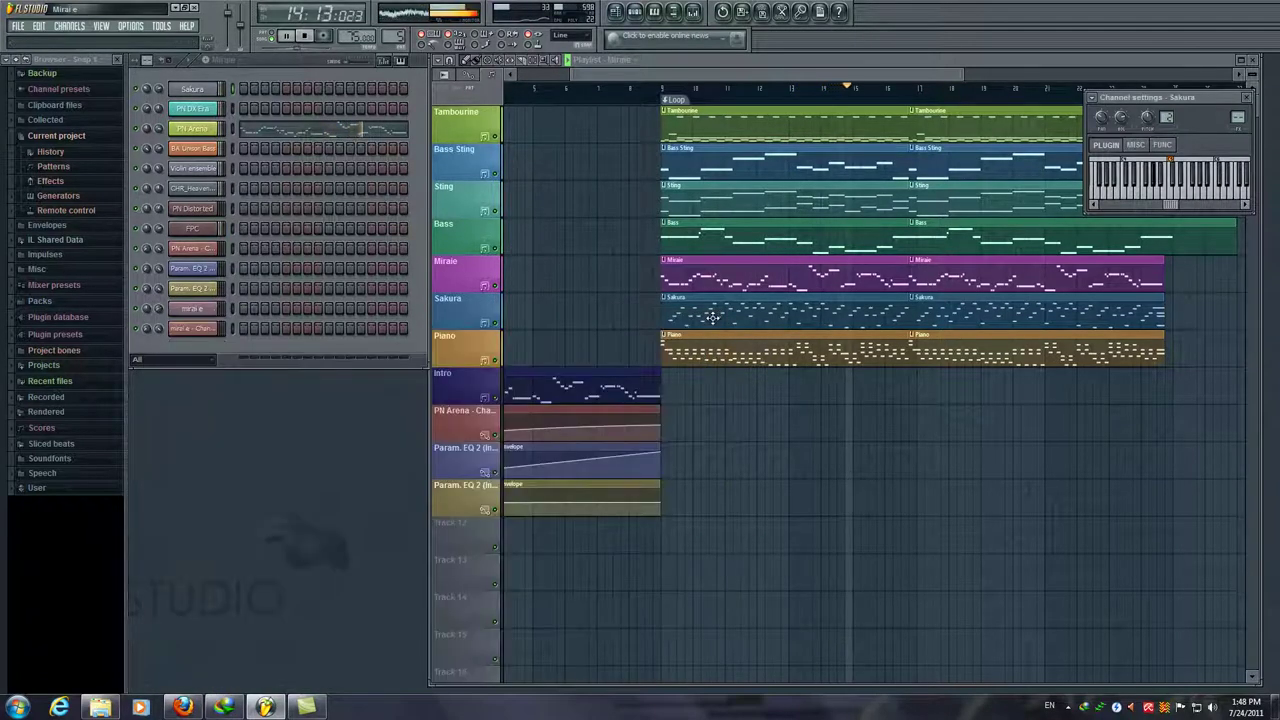
- Look at the instrument settings of the Violin ensemble and PN DX Era channels, closing each plugin window after viewing
{"action": "left_click", "coordinate": [207, 170]}
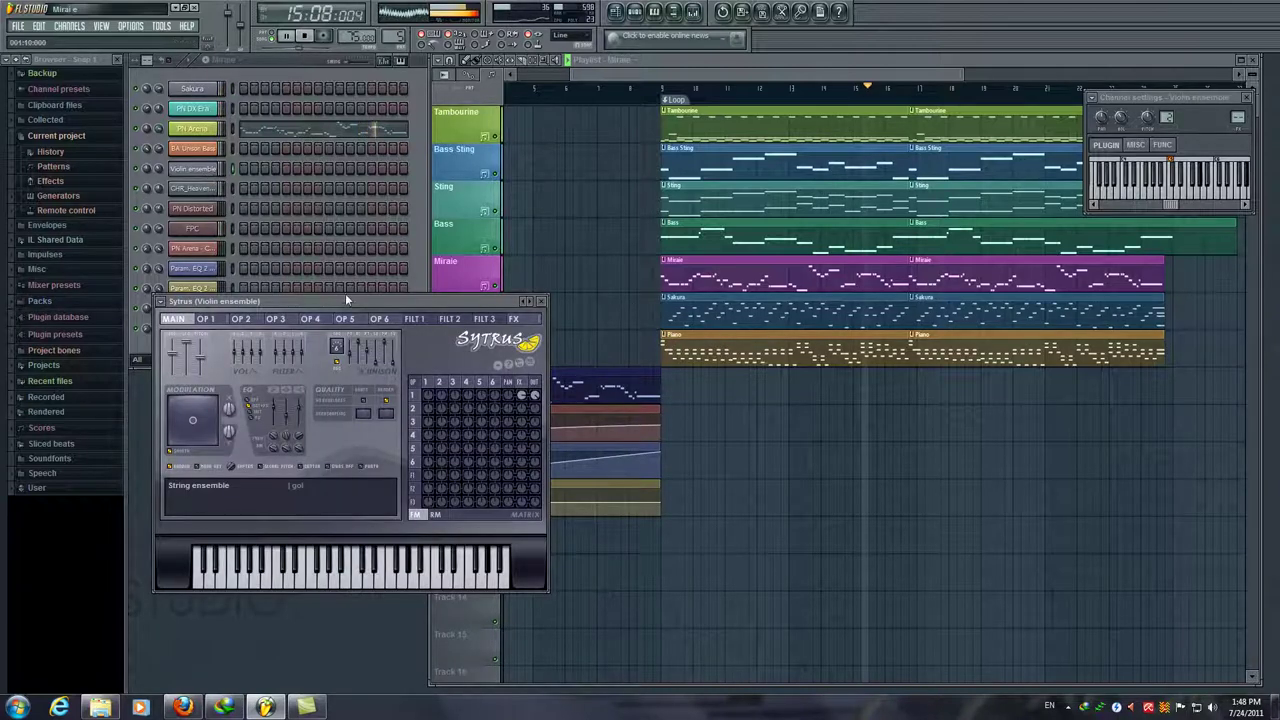
{"action": "left_click_drag", "start_coordinate": [345, 299], "coordinate": [360, 387]}
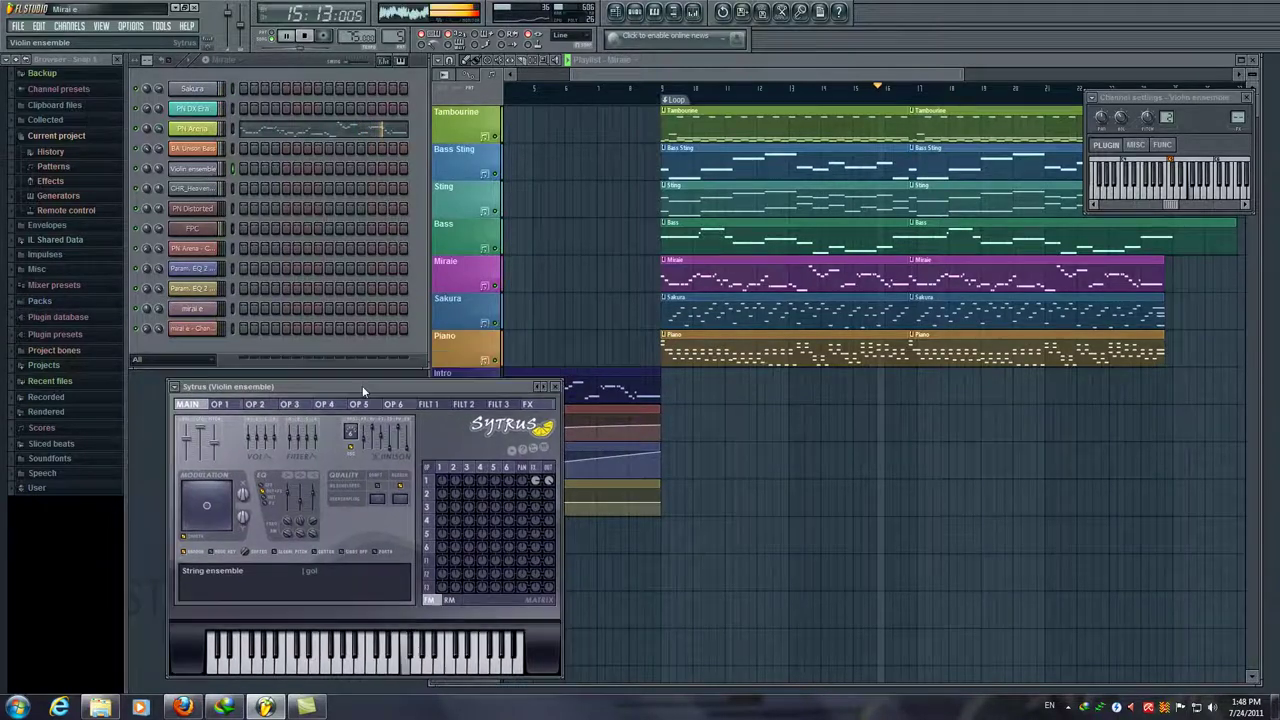
{"action": "left_click", "coordinate": [557, 389]}
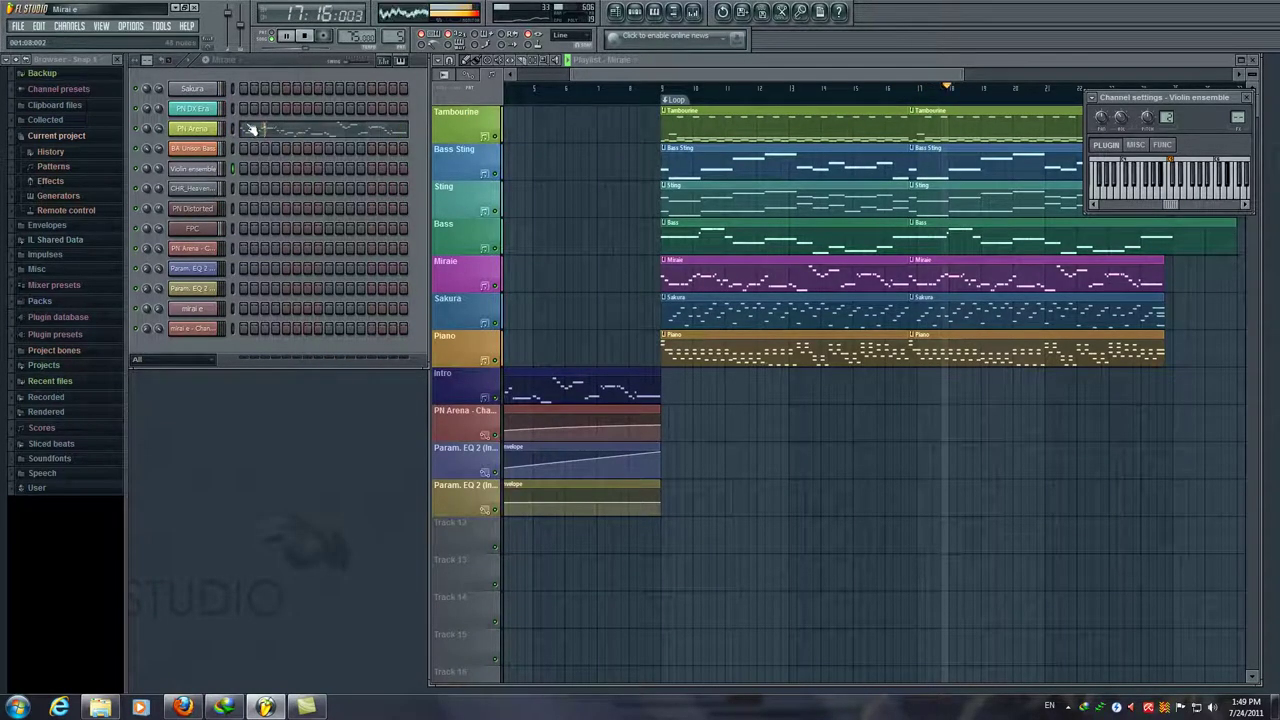
{"action": "left_click", "coordinate": [210, 110]}
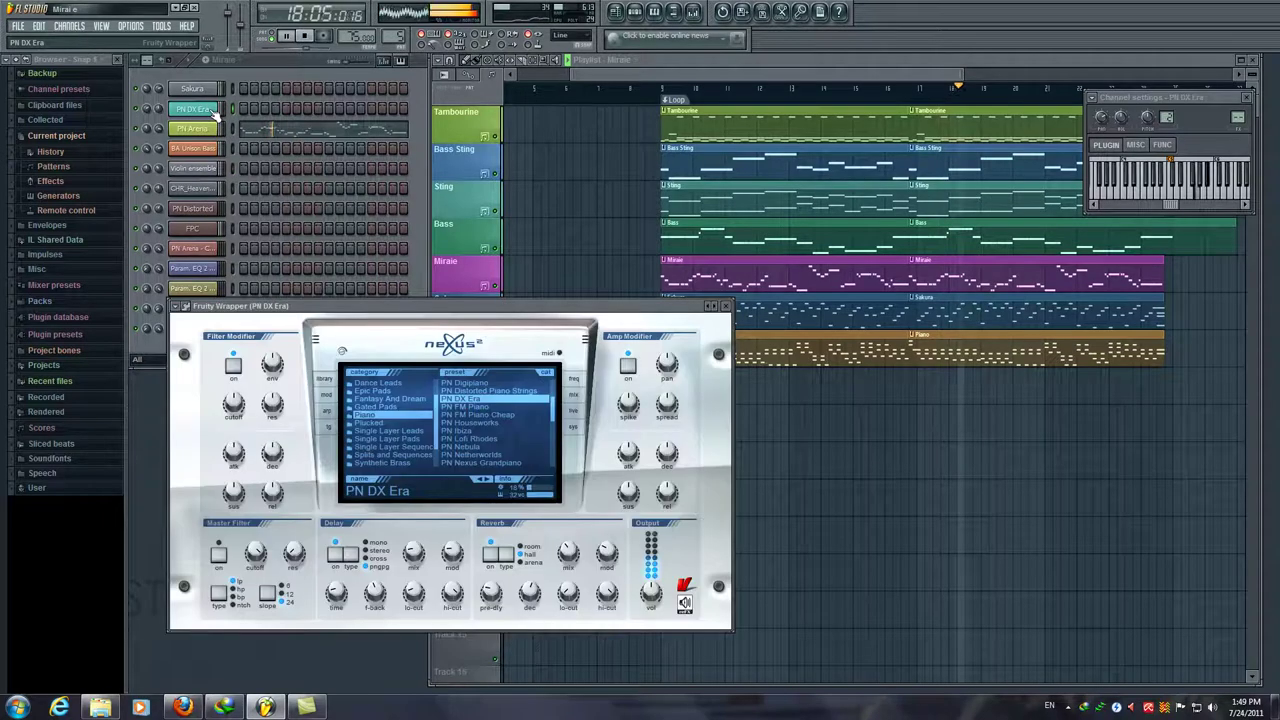
{"action": "left_click", "coordinate": [727, 306]}
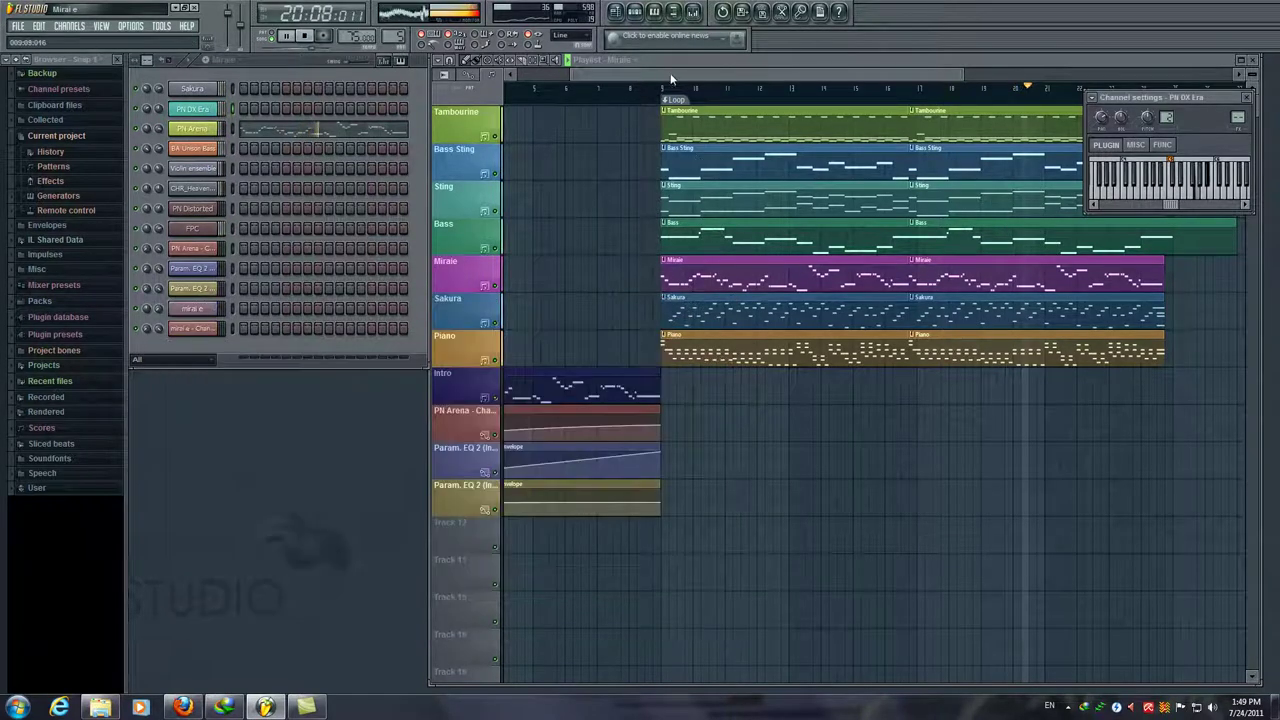
- Review the Tambourine drum pattern in the FPC piano roll and return to the playlist
{"action": "scroll", "coordinate": [708, 81], "scroll_direction": "right", "scroll_amount": 2}
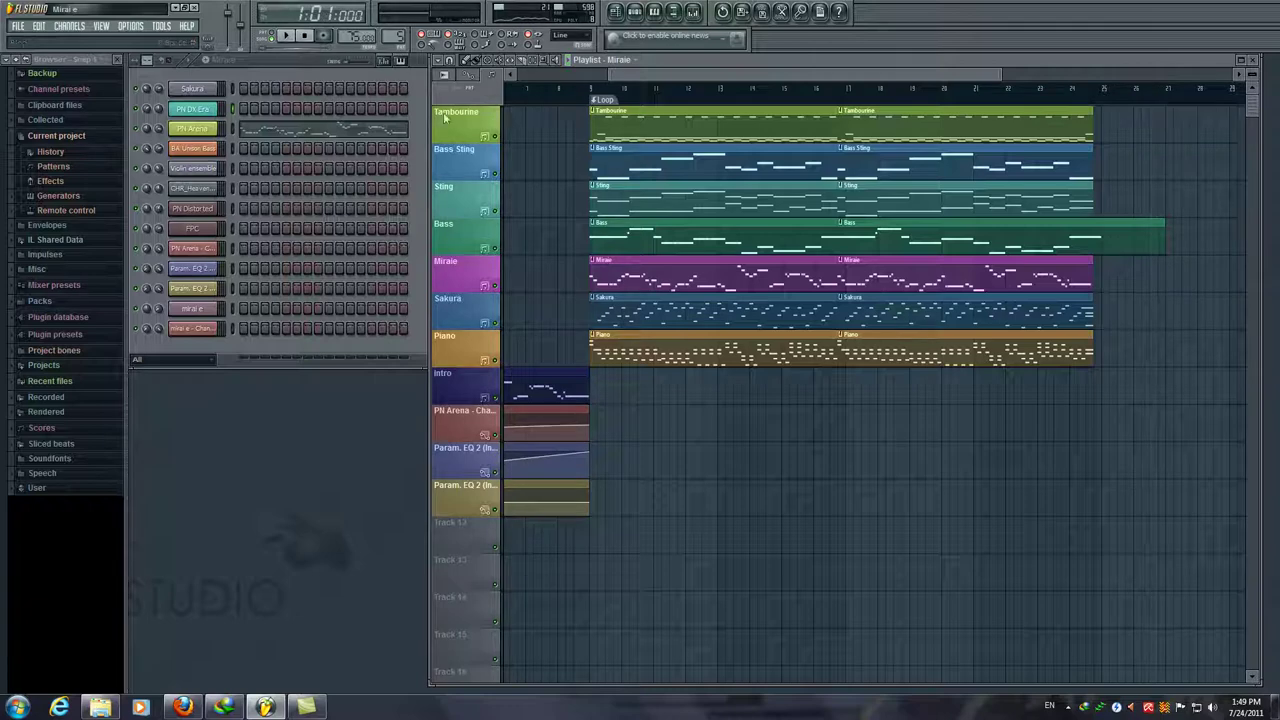
{"action": "double_click", "coordinate": [624, 127]}
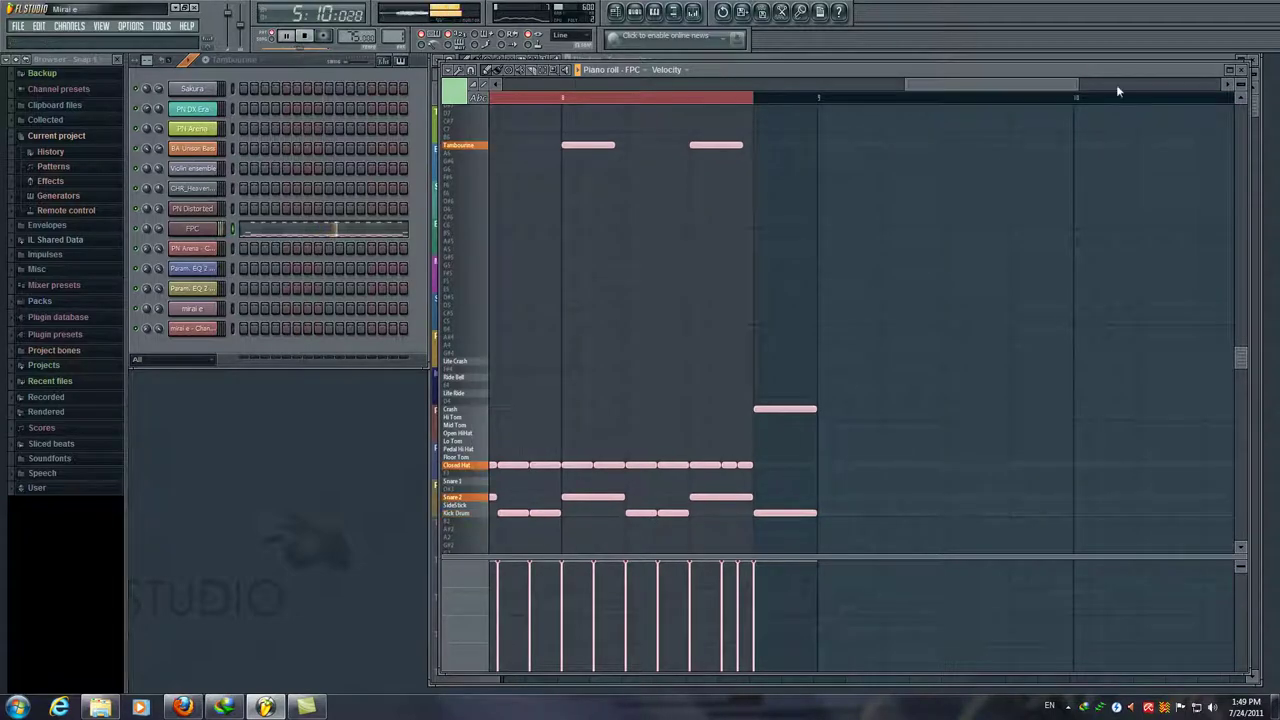
{"action": "left_click", "coordinate": [1246, 71]}
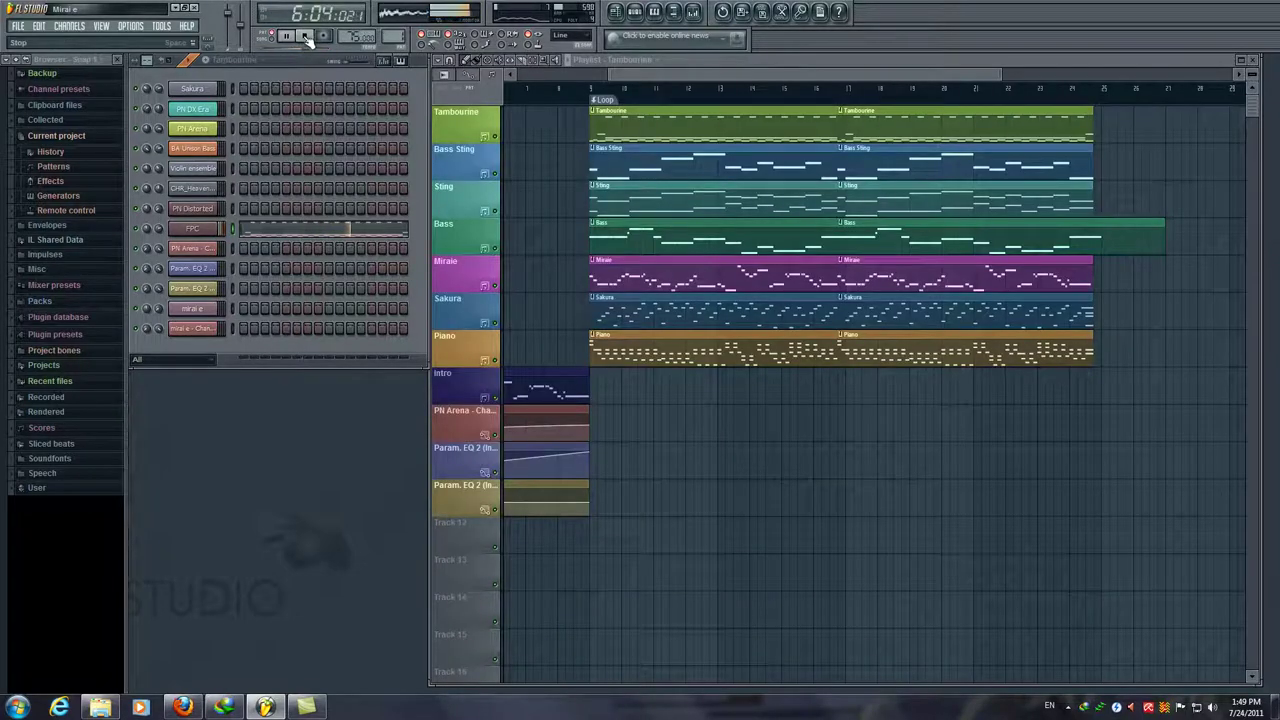
- Review the Bass Sting pattern's notes from the beginning in the piano roll and return to the playlist
{"action": "double_click", "coordinate": [967, 163]}
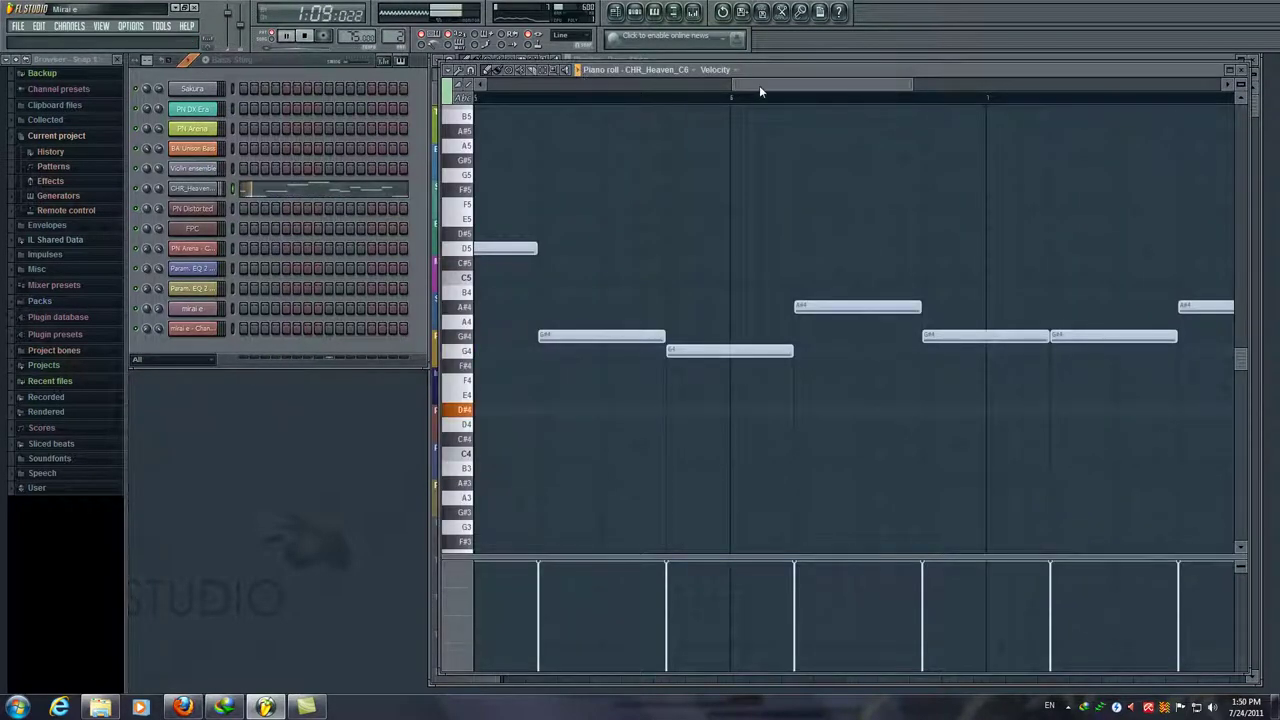
{"action": "left_click_drag", "start_coordinate": [759, 85], "coordinate": [588, 108]}
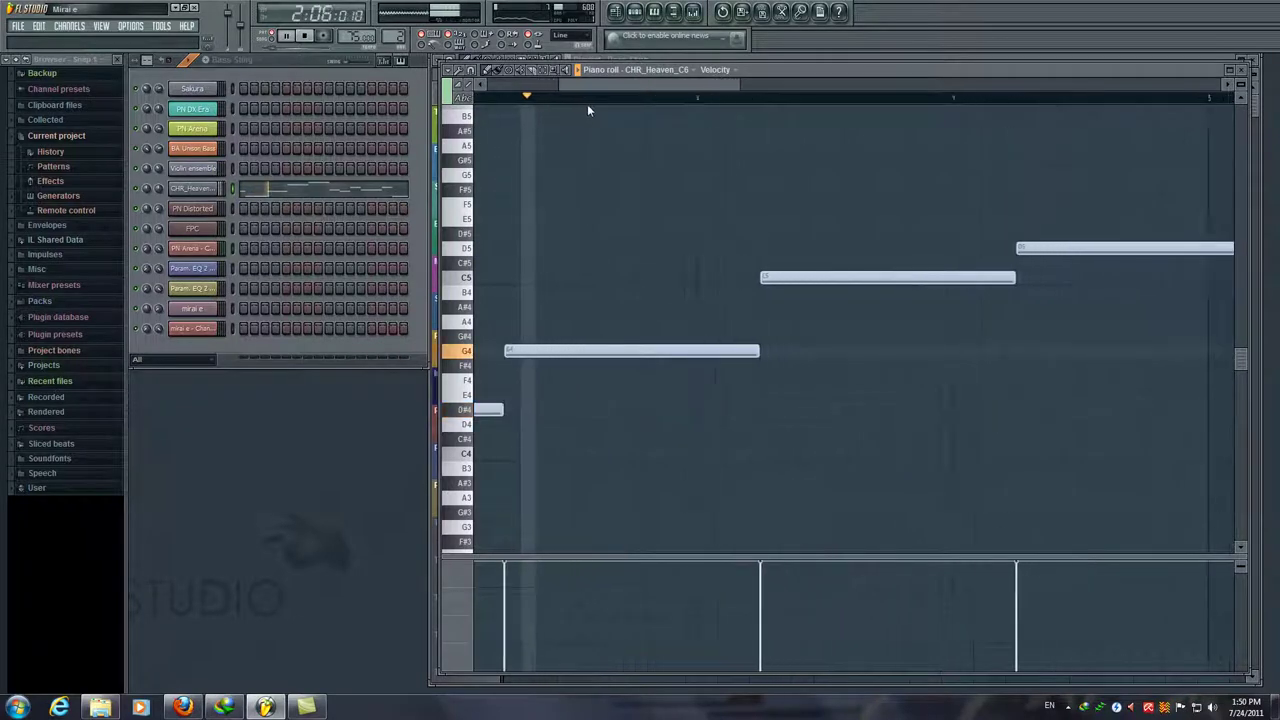
{"action": "left_click", "coordinate": [1240, 69]}
- Open the Sting pattern's Violin ensemble notes in the piano roll and play the pattern from its start
{"action": "double_click", "coordinate": [927, 194]}
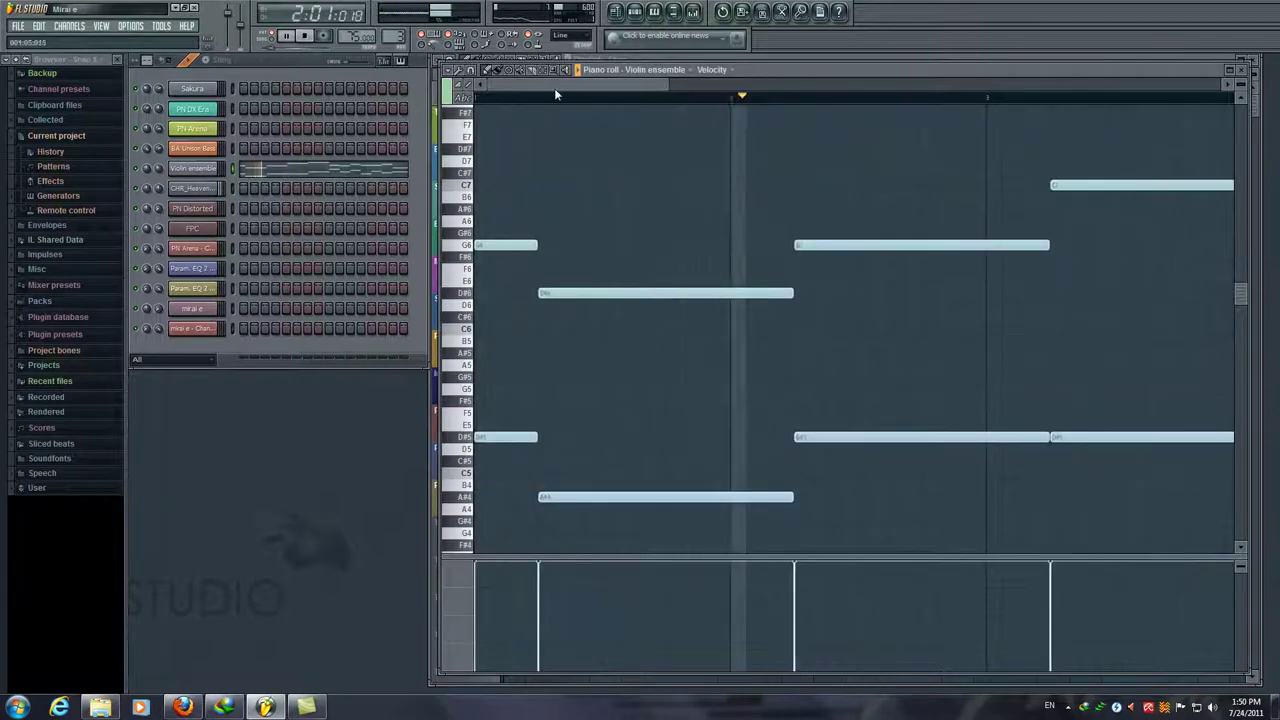
{"action": "key", "text": "space"}
{"action": "left_click", "coordinate": [304, 37]}
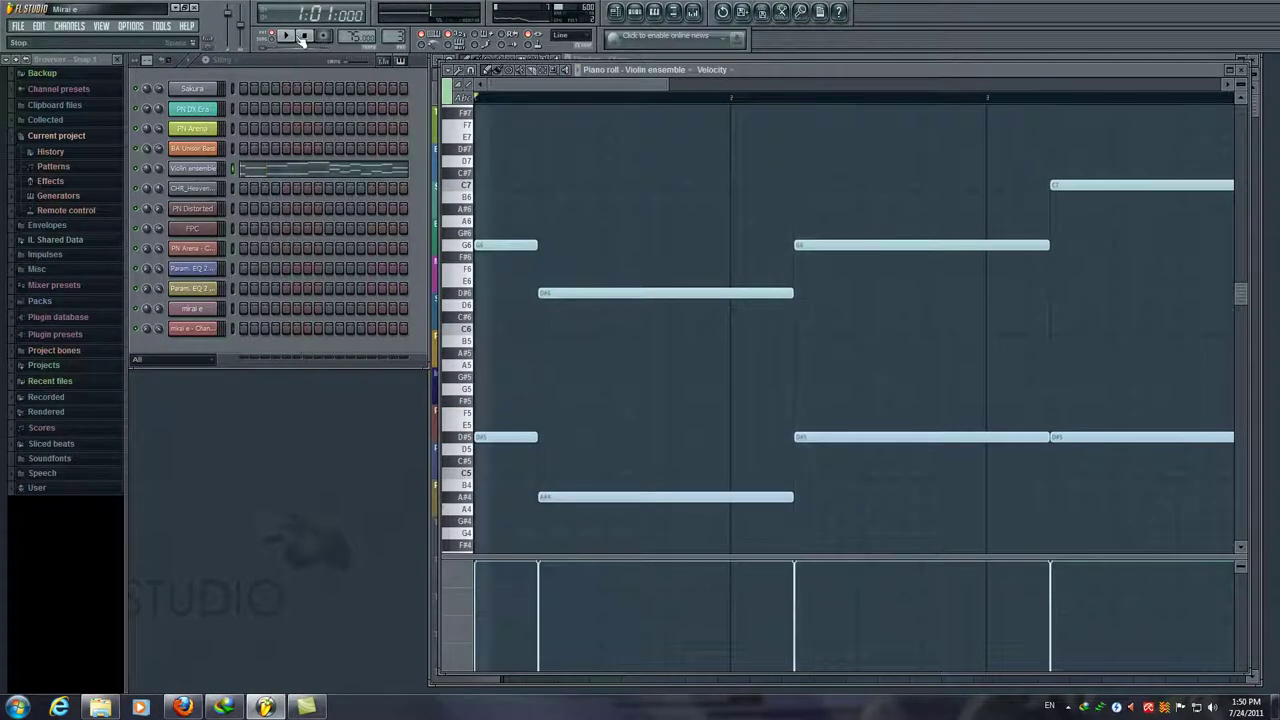
{"action": "left_click", "coordinate": [288, 36]}
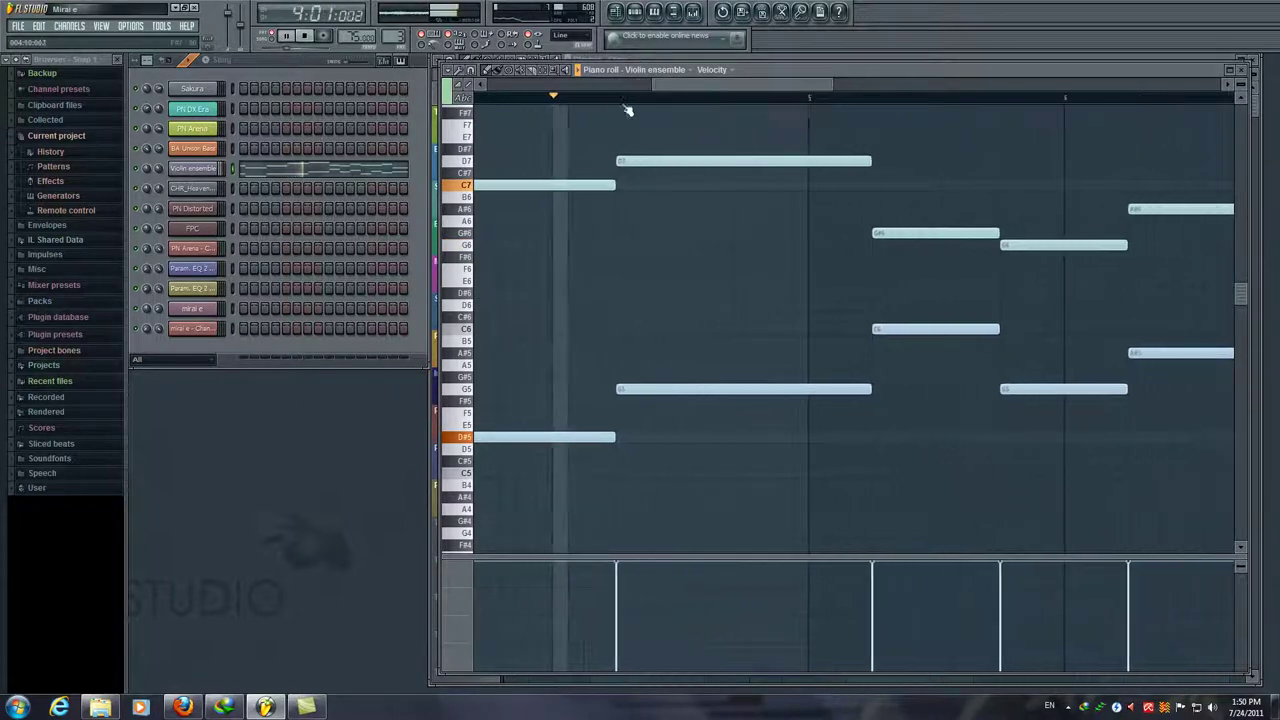
- Display the piano roll's keys as a piano keyboard, pause the Sting pattern and return to the playlist
{"action": "left_click", "coordinate": [463, 97]}
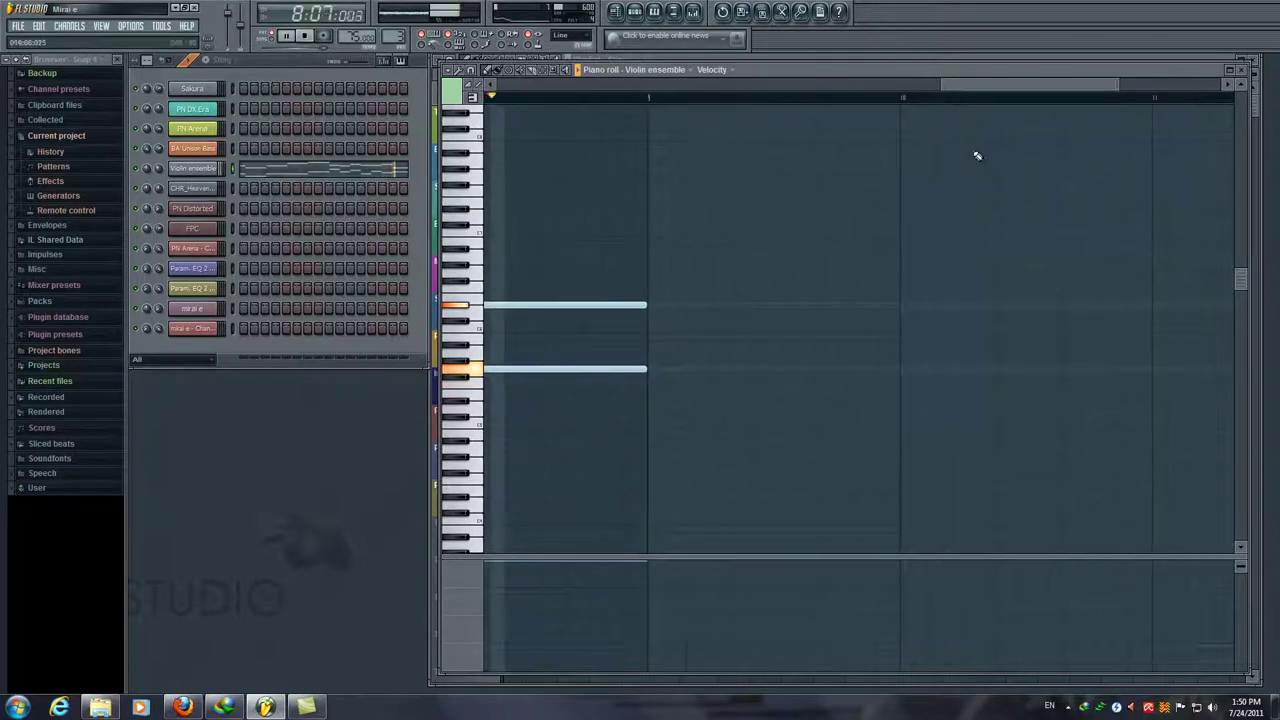
{"action": "key", "text": "space"}
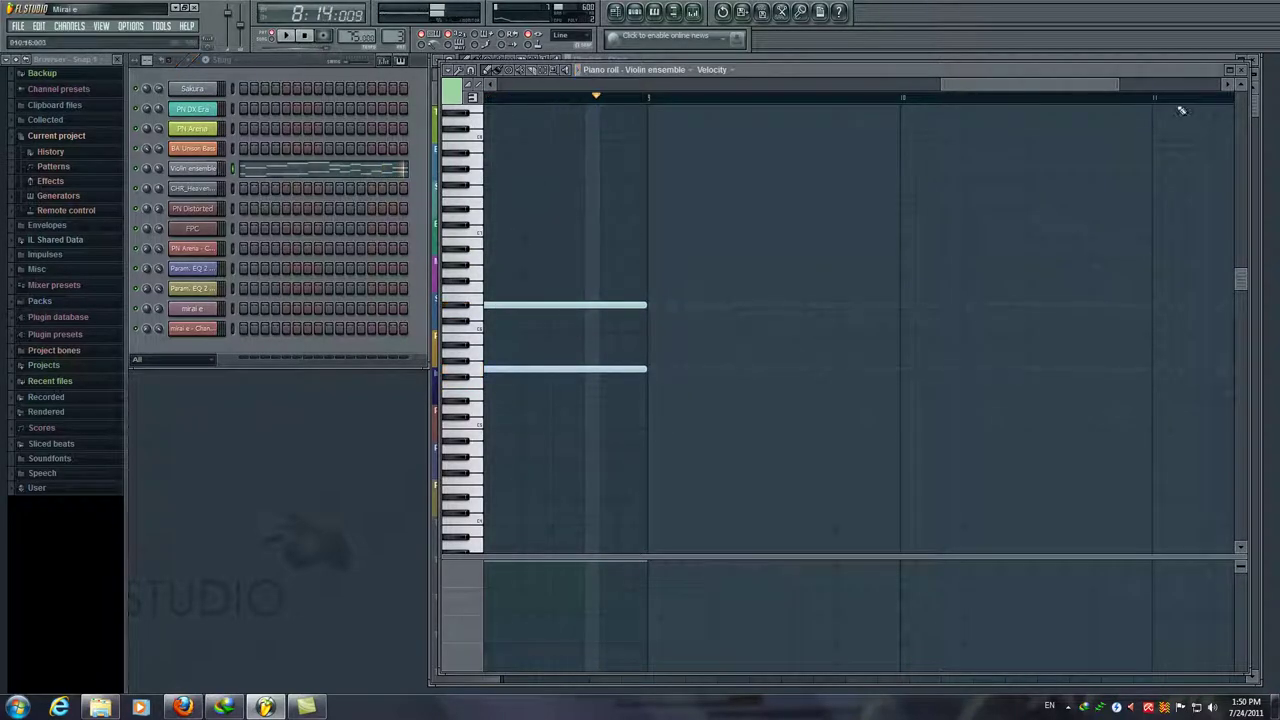
{"action": "left_click", "coordinate": [1245, 70]}
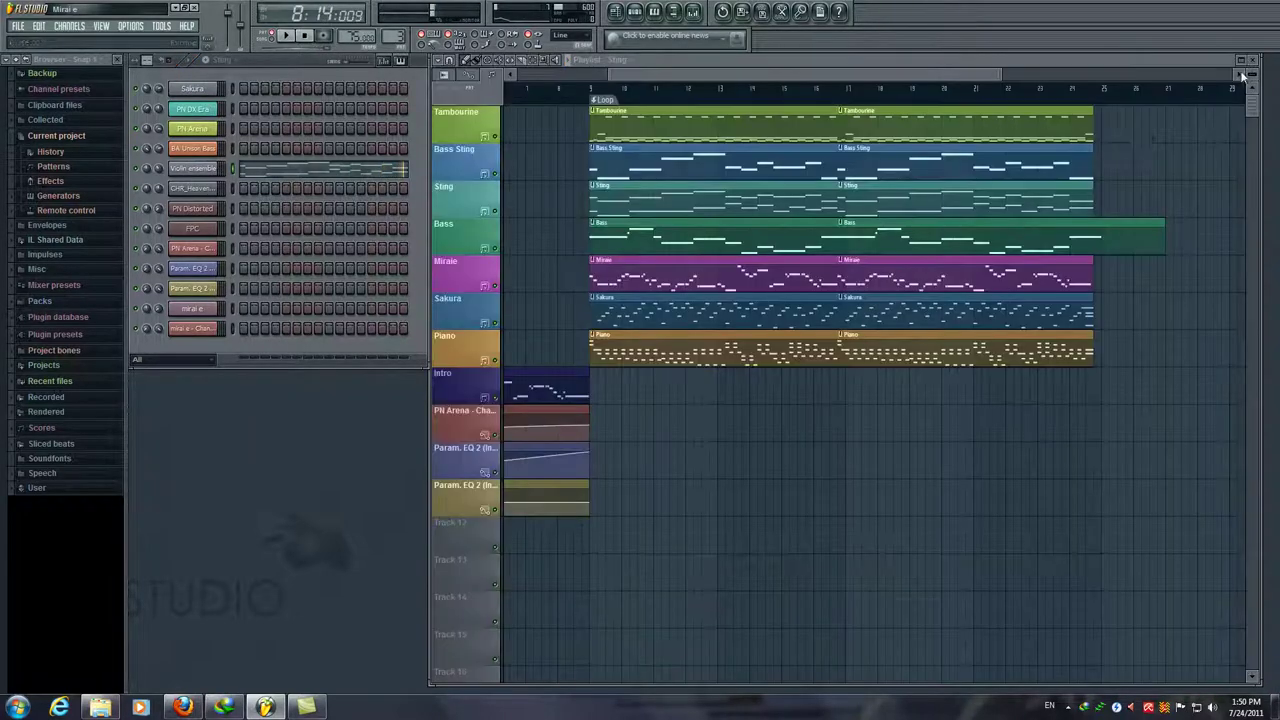
- Review the Bass pattern's BA Unison Bass notes in the piano roll, play them from the start, and return to the playlist
{"action": "double_click", "coordinate": [938, 245]}
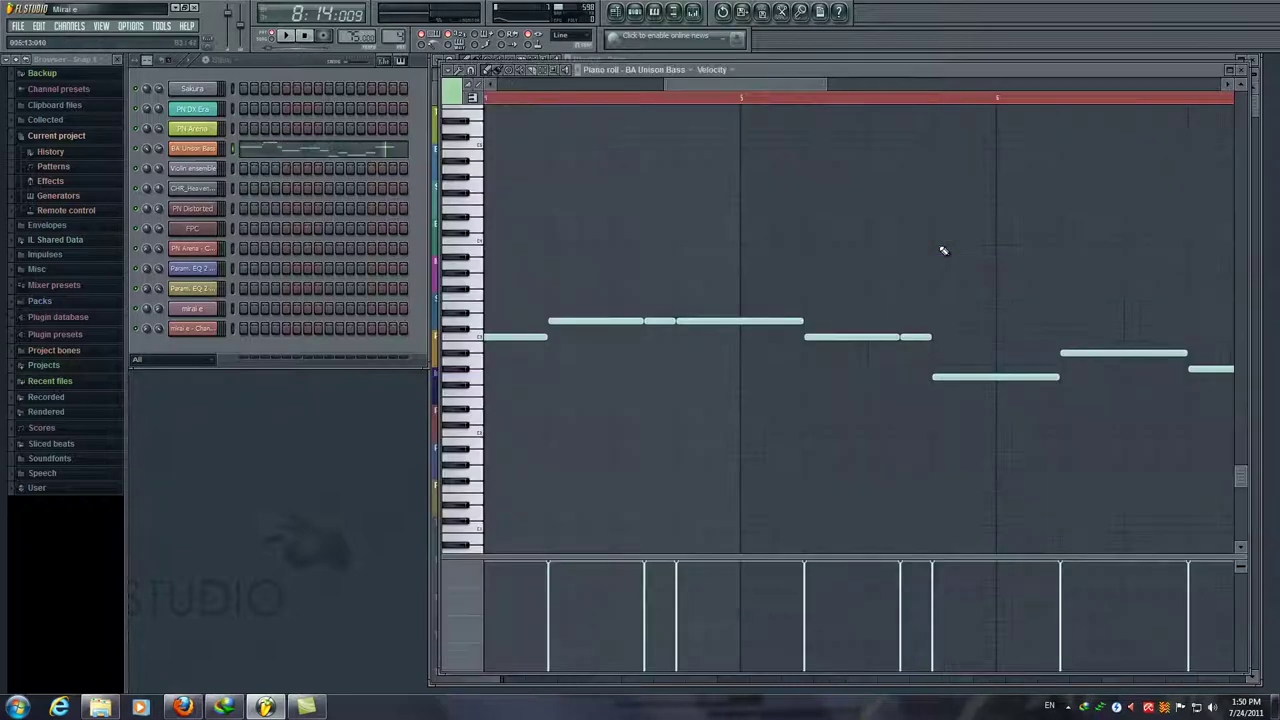
{"action": "left_click_drag", "start_coordinate": [740, 90], "coordinate": [580, 70]}
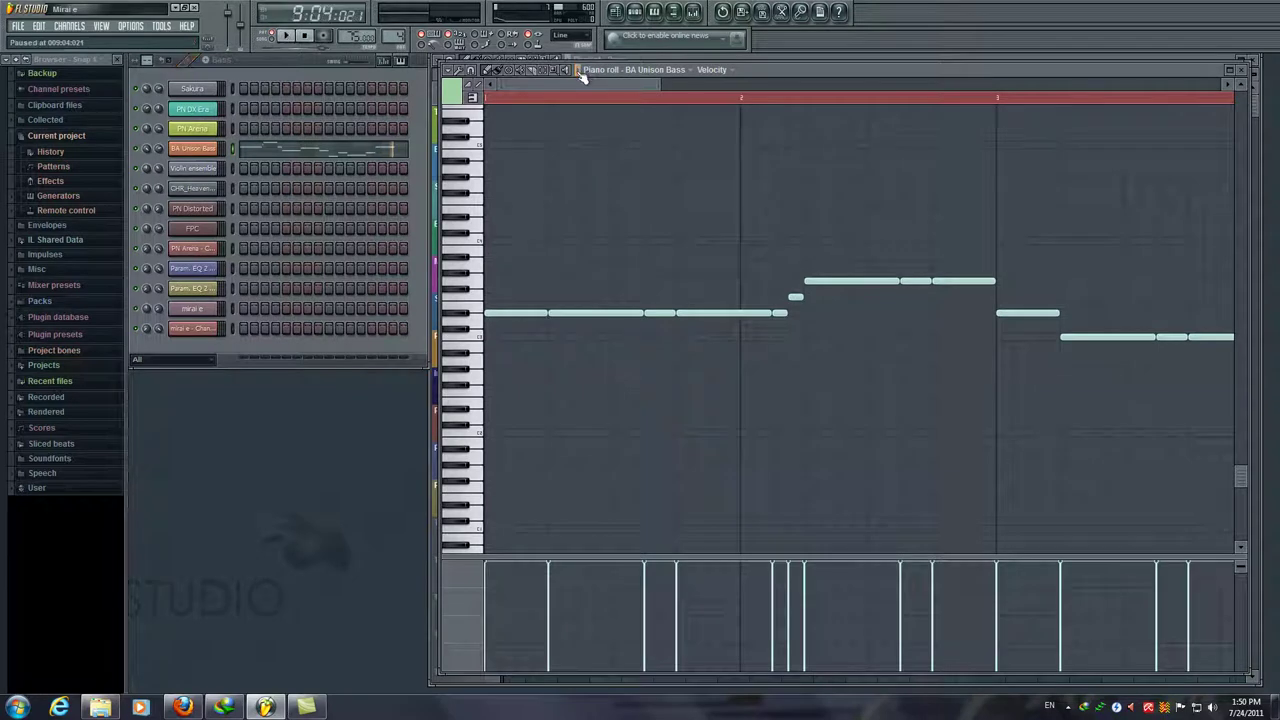
{"action": "left_click", "coordinate": [285, 36]}
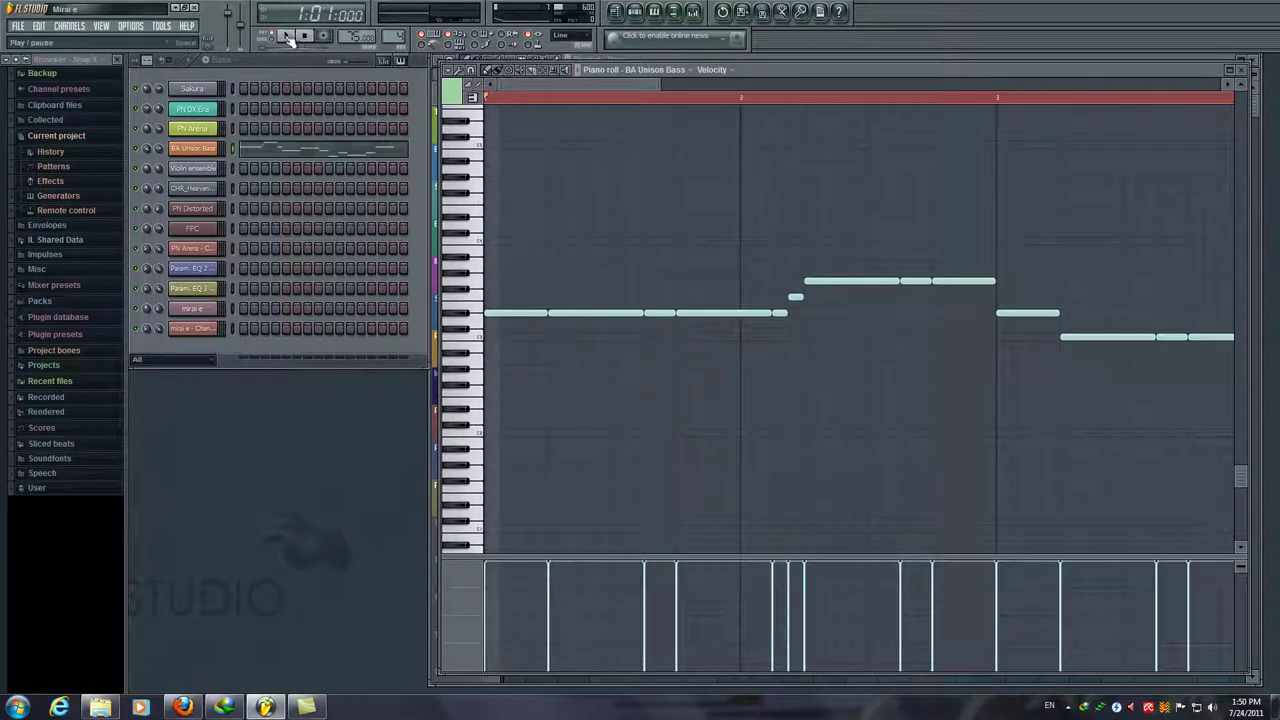
{"action": "left_click_drag", "start_coordinate": [575, 84], "coordinate": [603, 93]}
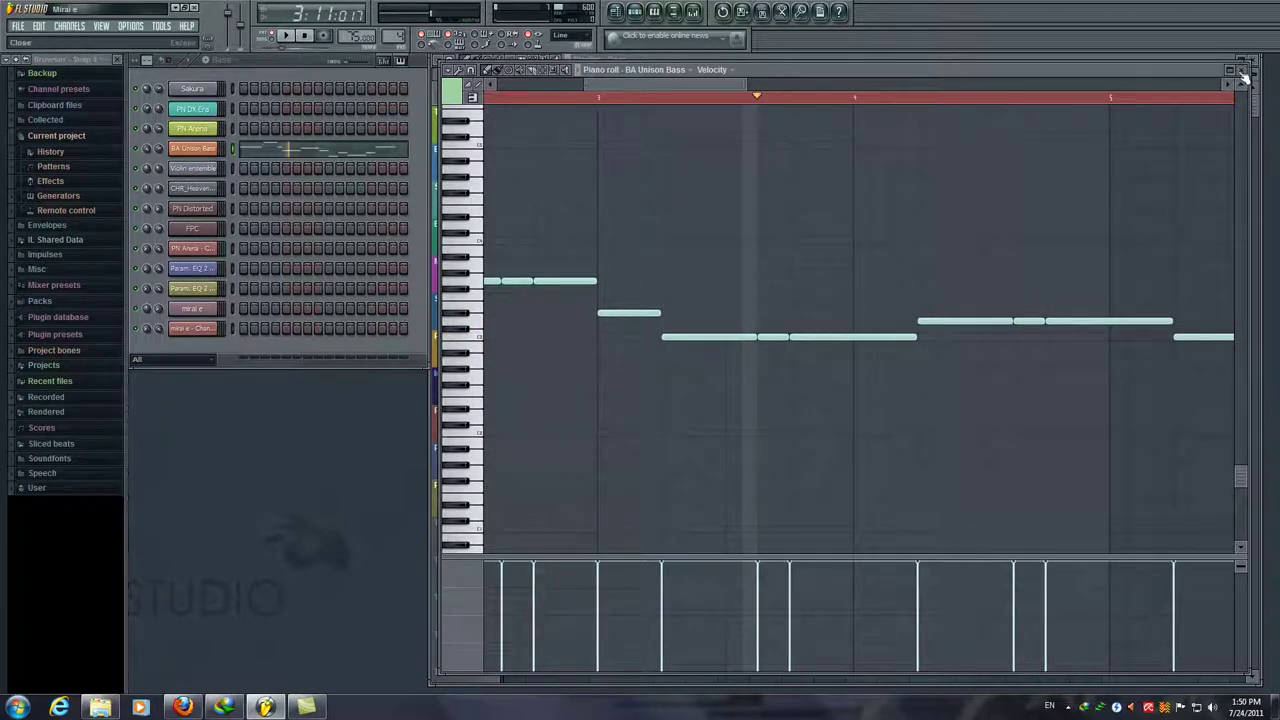
{"action": "left_click", "coordinate": [1242, 72]}
- Play through the Miraie melody pattern in the PN Arena piano roll and return to the playlist
{"action": "double_click", "coordinate": [892, 263]}
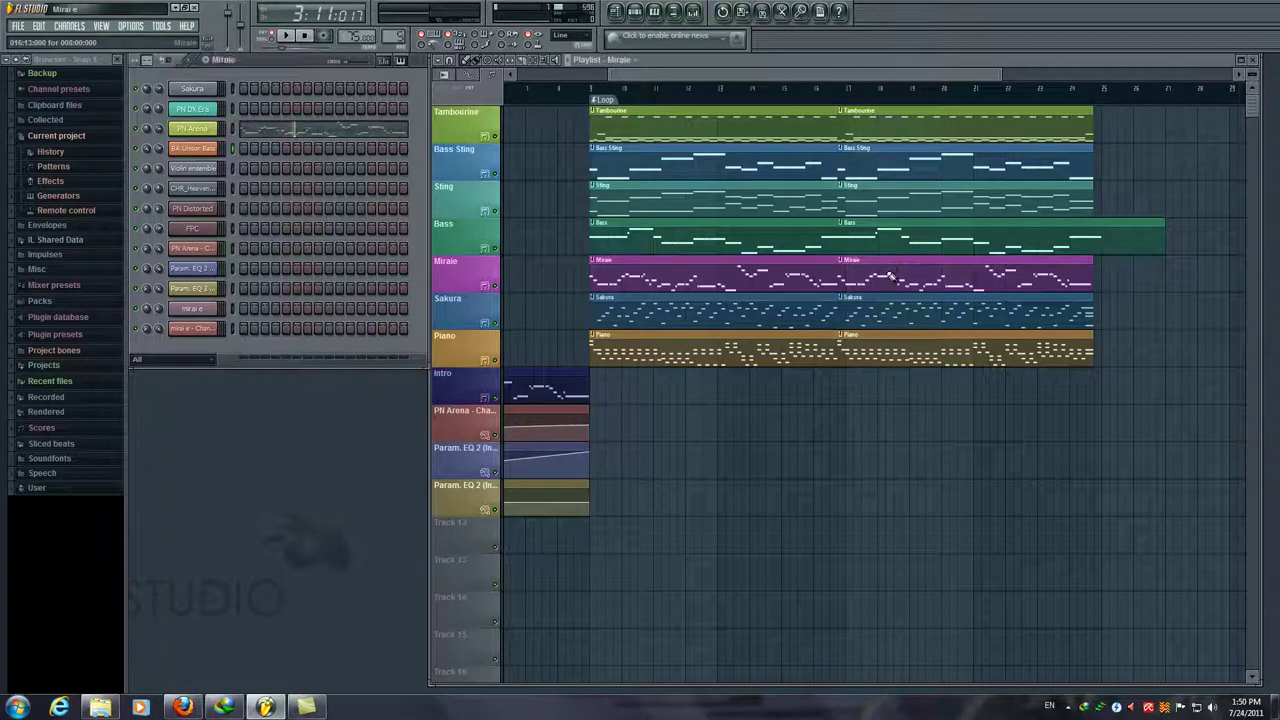
{"action": "key", "text": "space"}
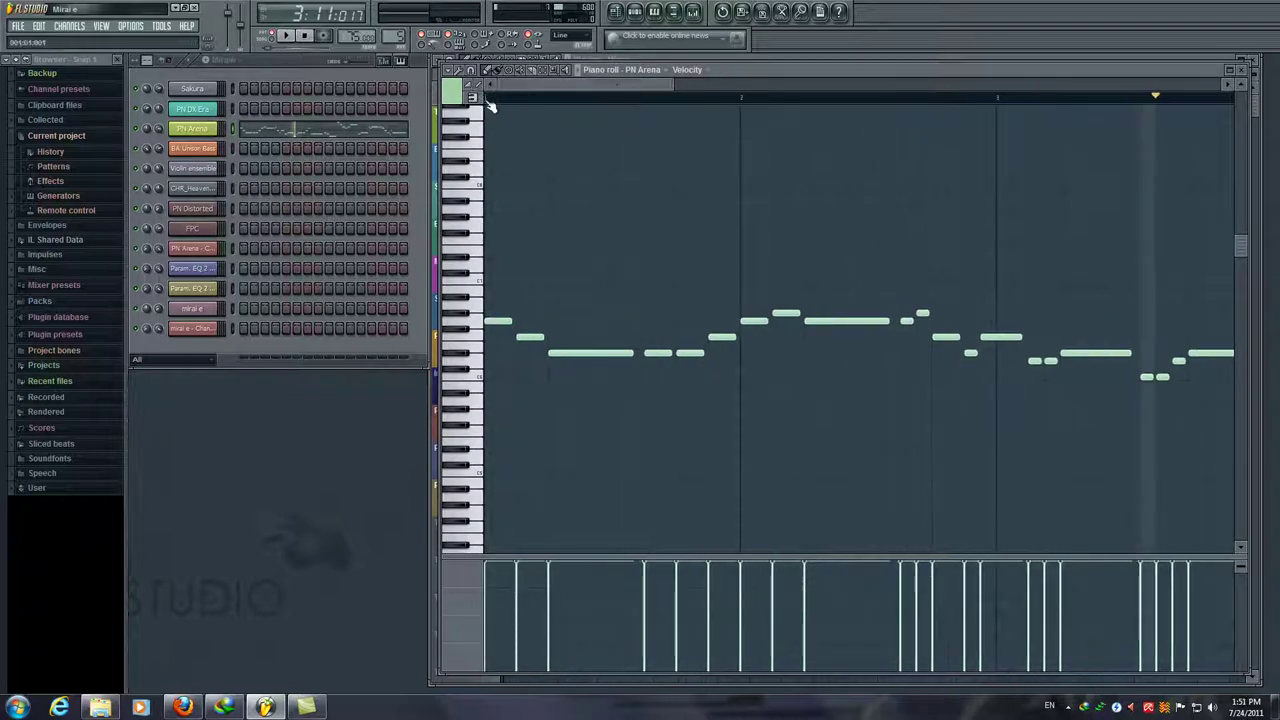
{"action": "key", "text": "space"}
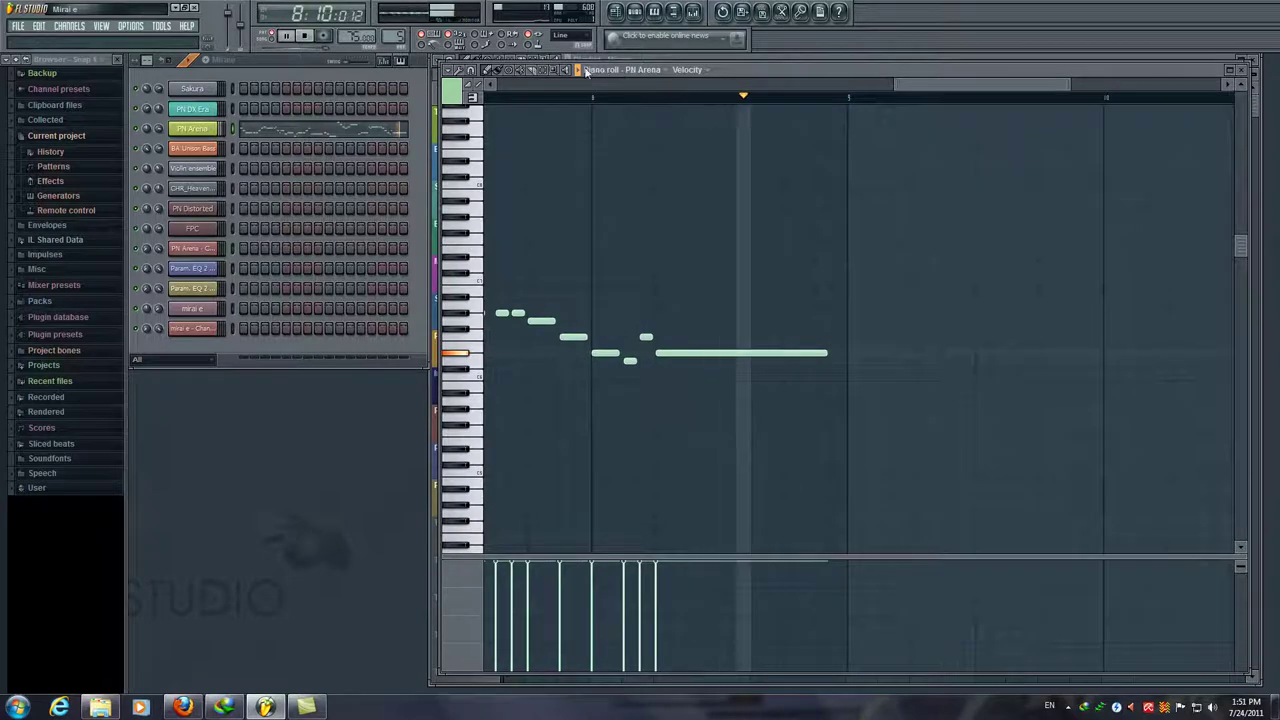
{"action": "key", "text": "space"}
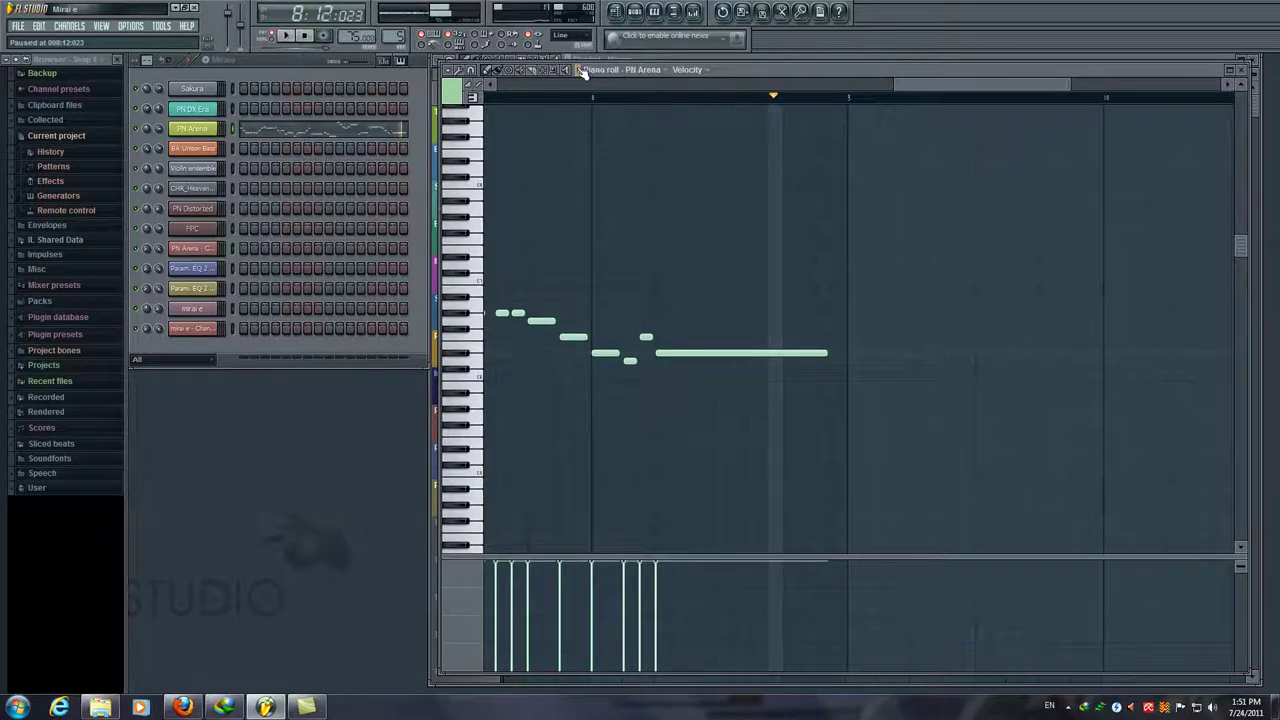
{"action": "left_click", "coordinate": [1245, 72]}
- Open the Sakura pattern's notes in the piano roll with piano keys displayed, and play the pattern from its start
{"action": "double_click", "coordinate": [889, 310]}
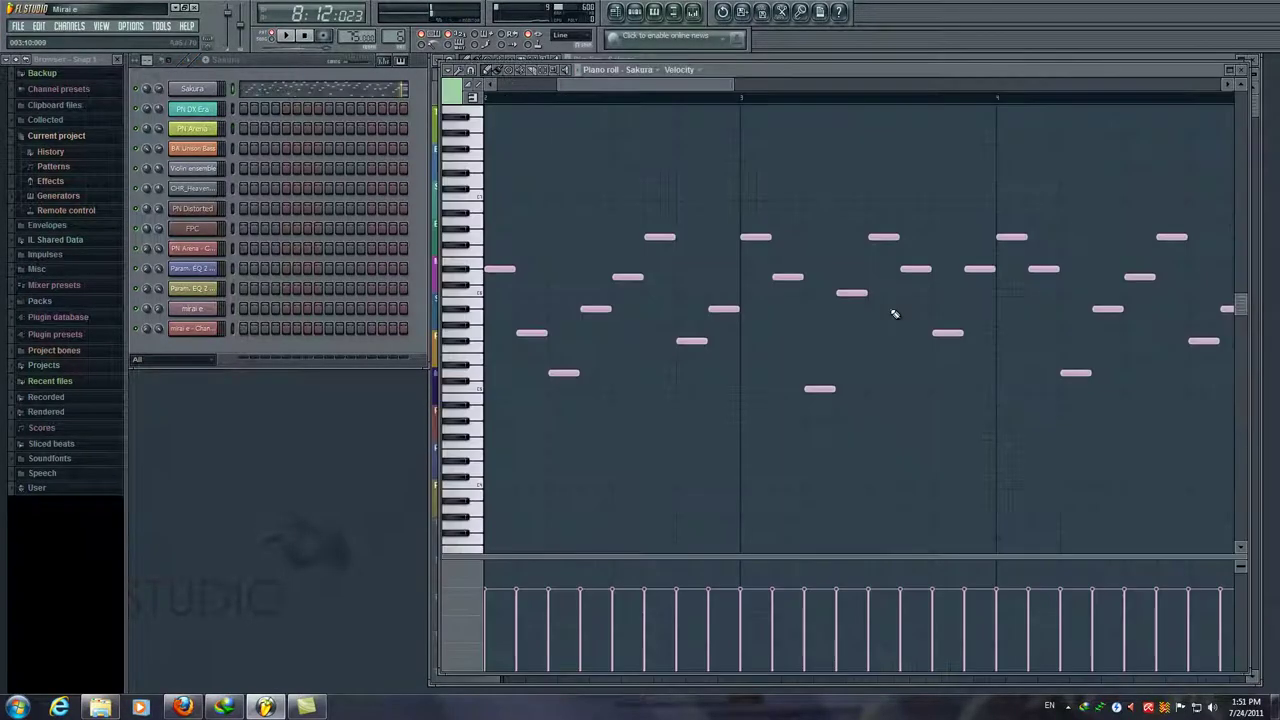
{"action": "left_click", "coordinate": [483, 101]}
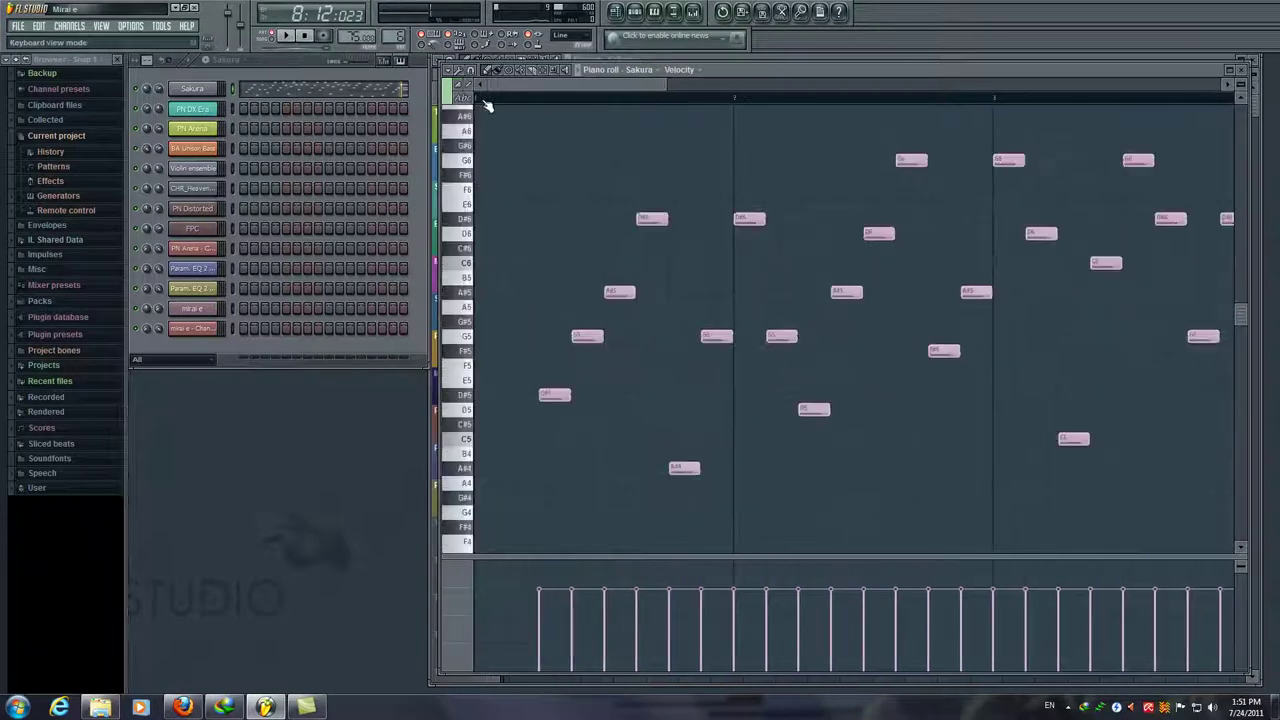
{"action": "left_click", "coordinate": [470, 99]}
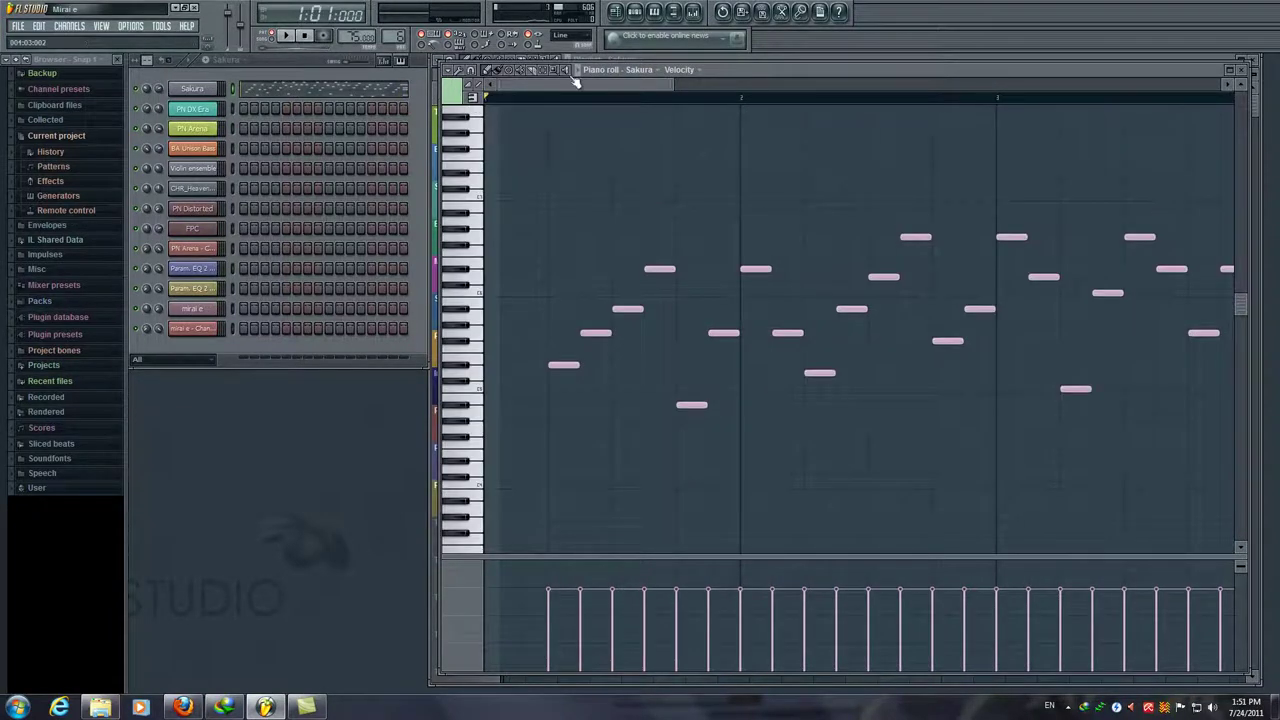
{"action": "key", "text": "space"}
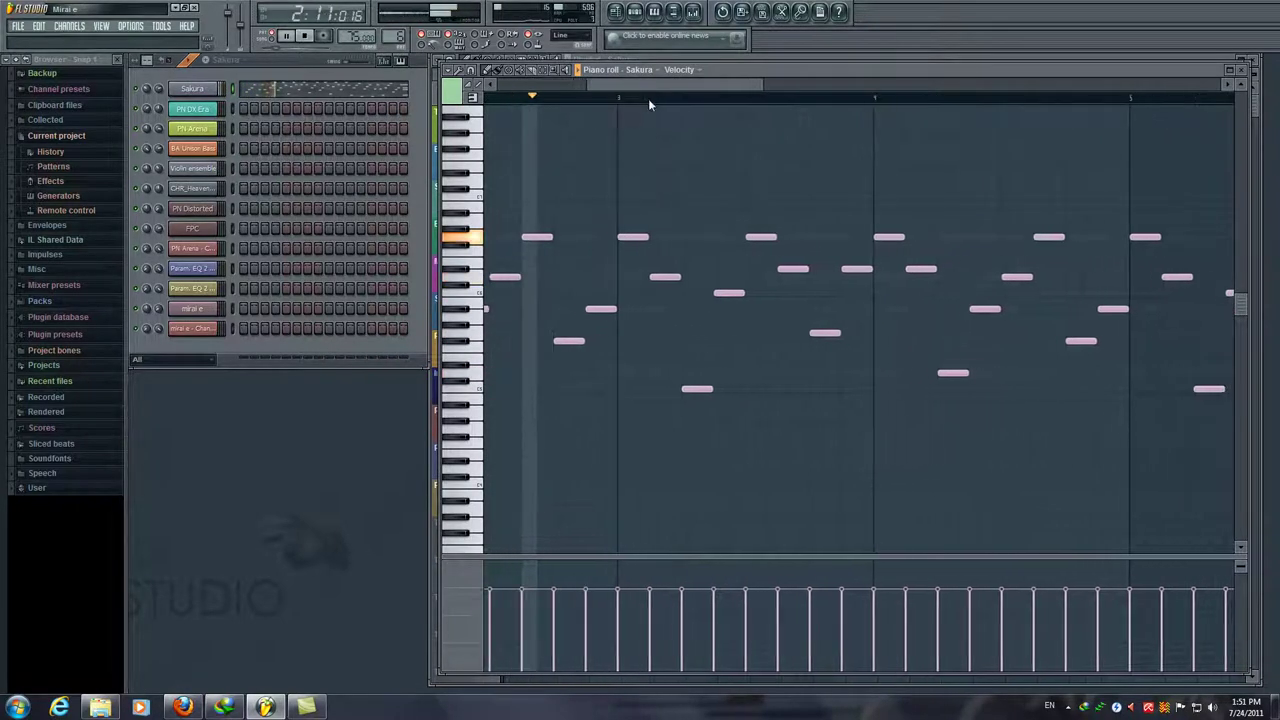
- Show the Sakura instrument's settings, follow the pattern's notes to their end, stop playback and return to the playlist
{"action": "left_click", "coordinate": [216, 89]}
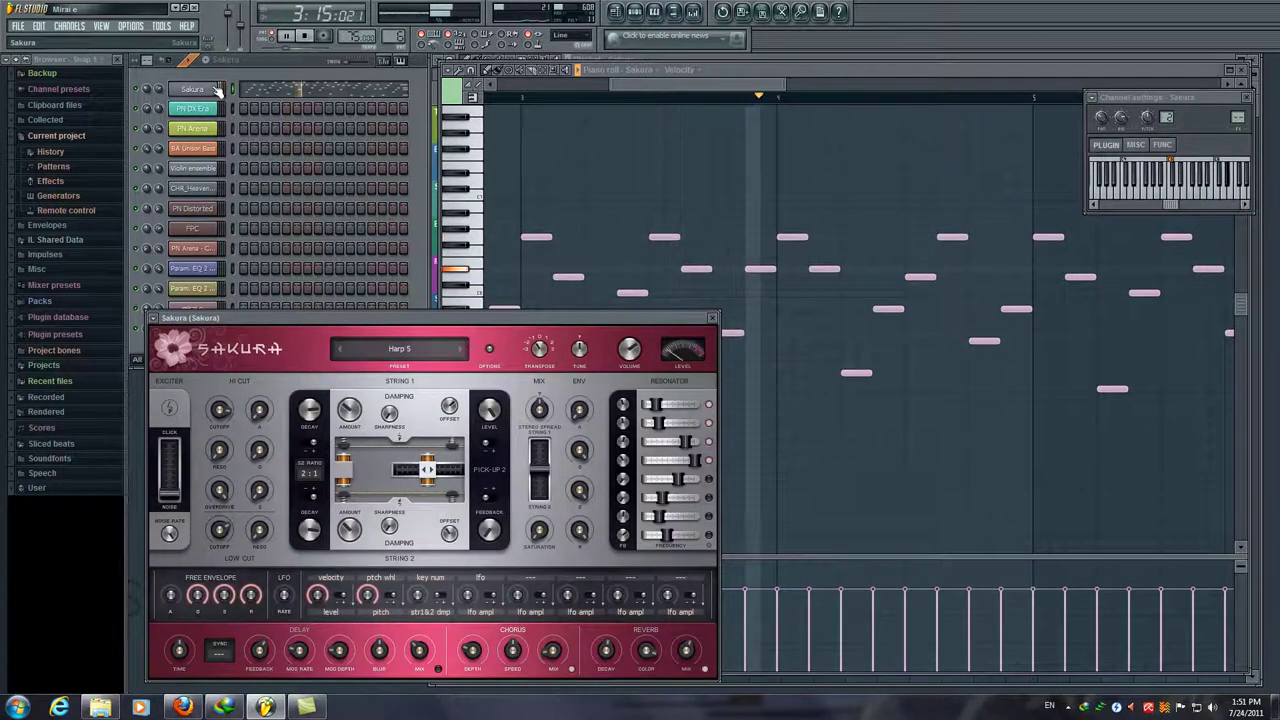
{"action": "left_click", "coordinate": [573, 80]}
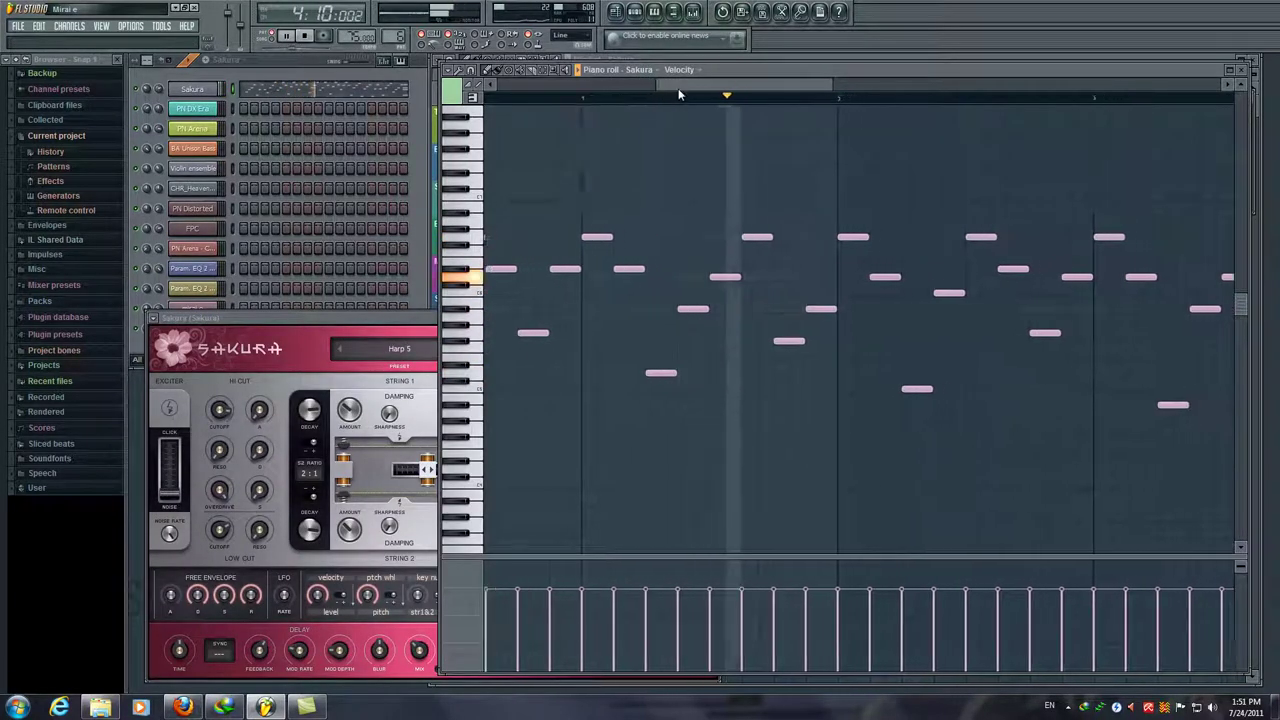
{"action": "left_click_drag", "start_coordinate": [702, 86], "coordinate": [931, 94]}
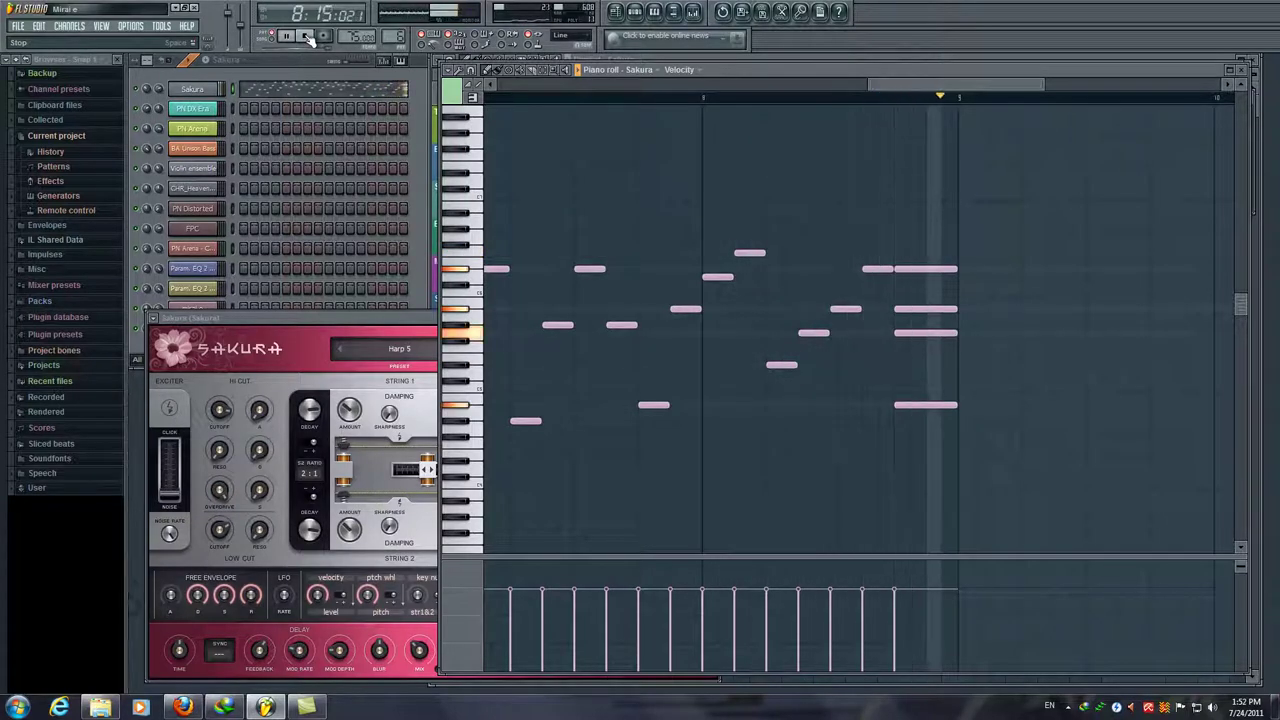
{"action": "left_click", "coordinate": [308, 37]}
{"action": "left_click", "coordinate": [1241, 74]}
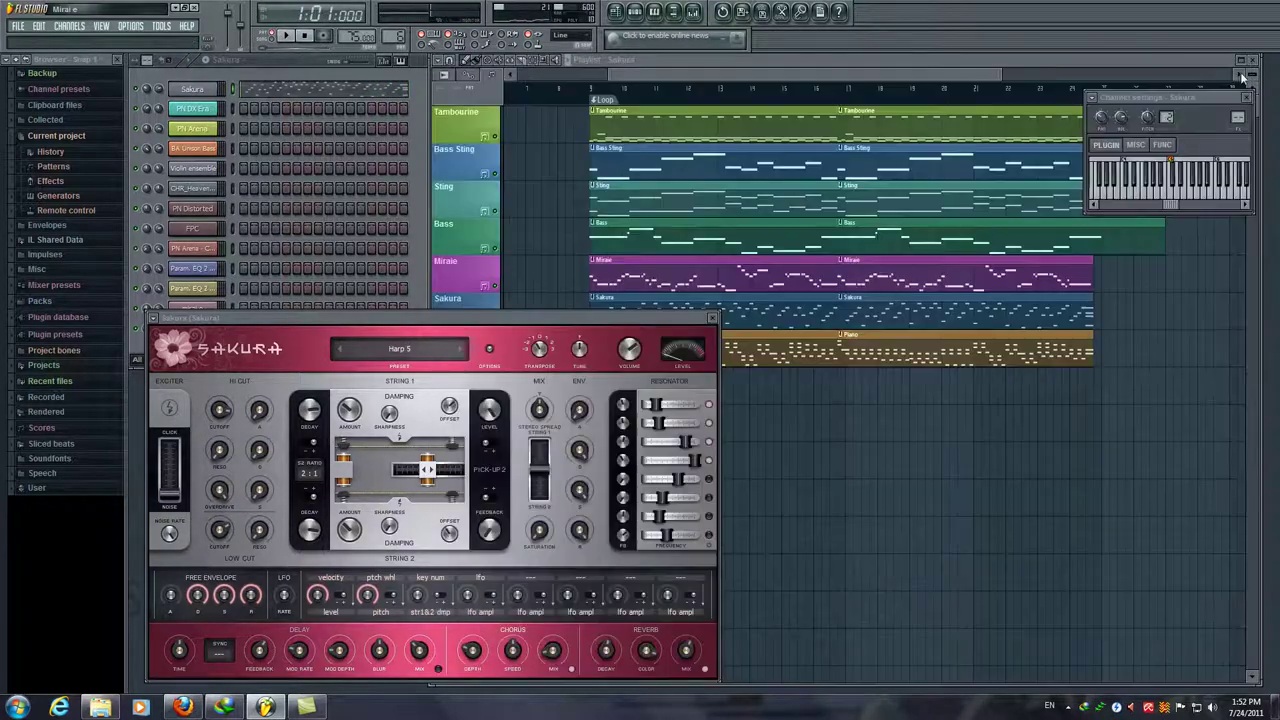
- Open the Piano pattern's PN DX Era notes and its Nexus instrument, and follow the notes to the end during playback
{"action": "double_click", "coordinate": [915, 344]}
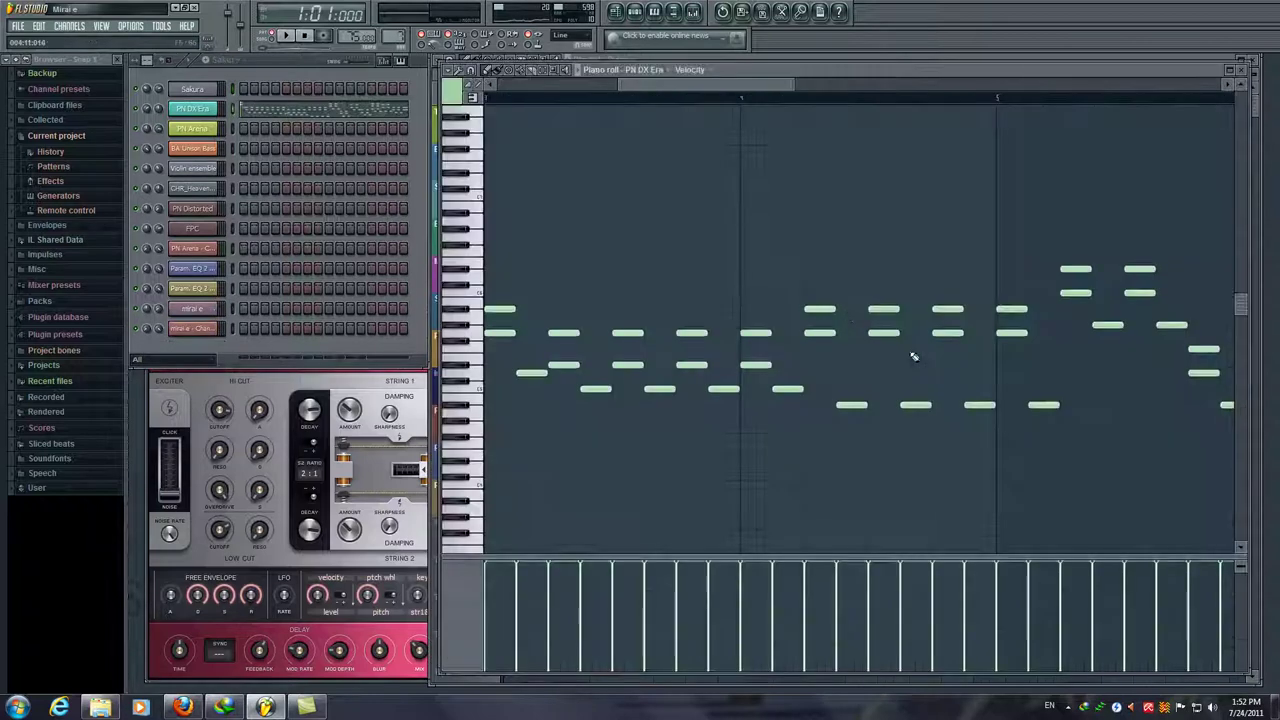
{"action": "left_click", "coordinate": [201, 112]}
{"action": "left_click_drag", "start_coordinate": [408, 309], "coordinate": [435, 216]}
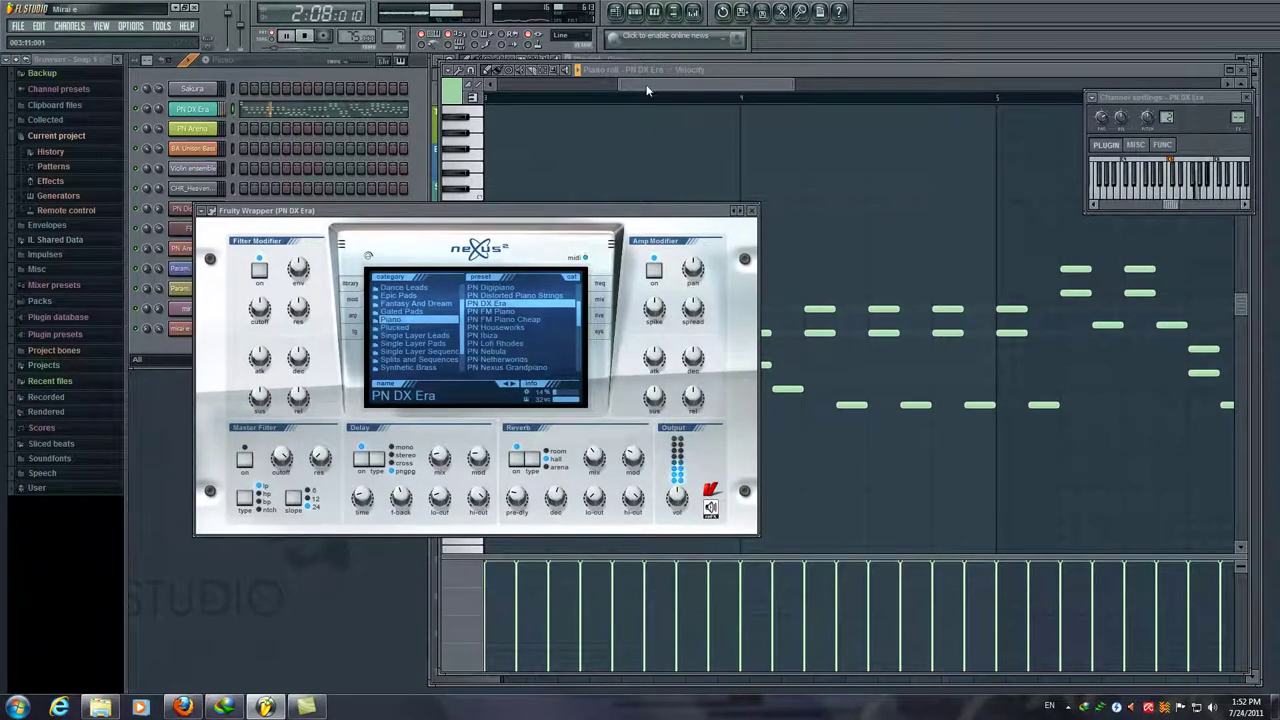
{"action": "mouse_move", "coordinate": [647, 90]}
{"action": "left_mouse_down"}
{"action": "mouse_move", "coordinate": [539, 85]}
{"action": "mouse_move", "coordinate": [631, 105]}
{"action": "mouse_move", "coordinate": [731, 92]}
{"action": "mouse_move", "coordinate": [771, 114]}
{"action": "left_mouse_up"}
{"action": "left_click_drag", "start_coordinate": [860, 108], "coordinate": [1003, 131]}
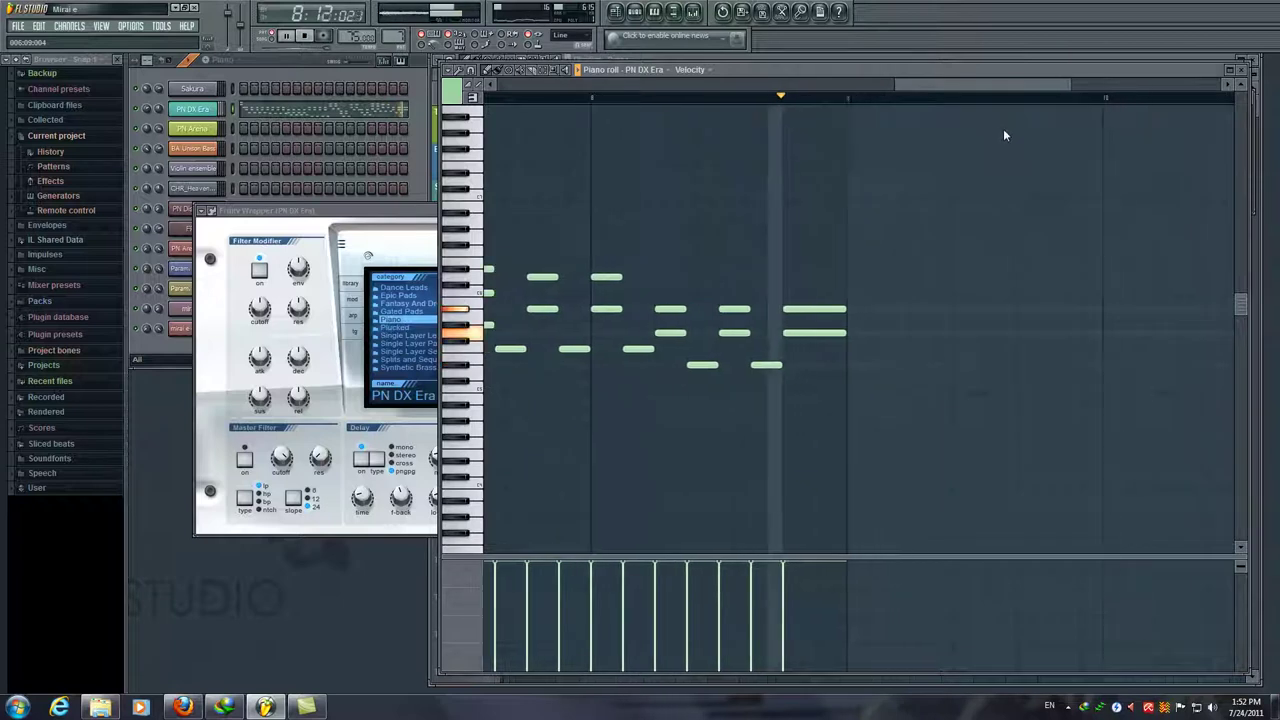
- Review the opening notes of the Piano pattern, pause its playback and return to the playlist
{"action": "left_click", "coordinate": [580, 70]}
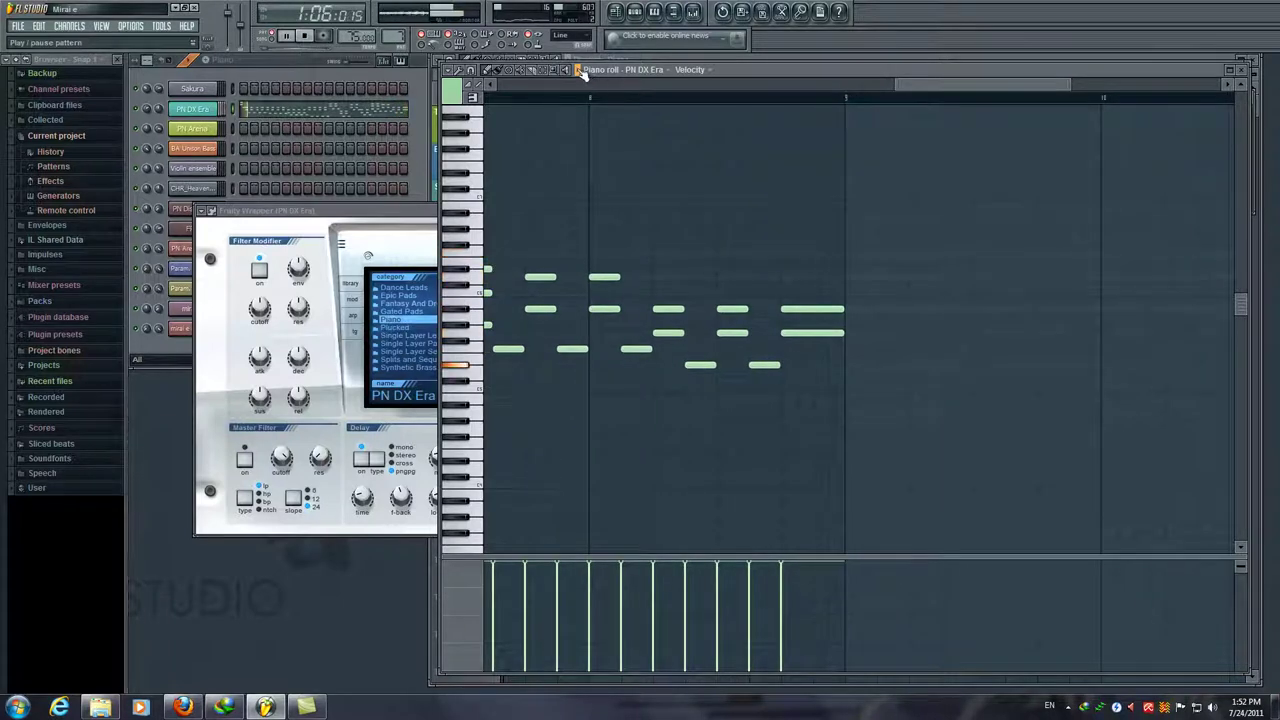
{"action": "left_click_drag", "start_coordinate": [1025, 100], "coordinate": [578, 76]}
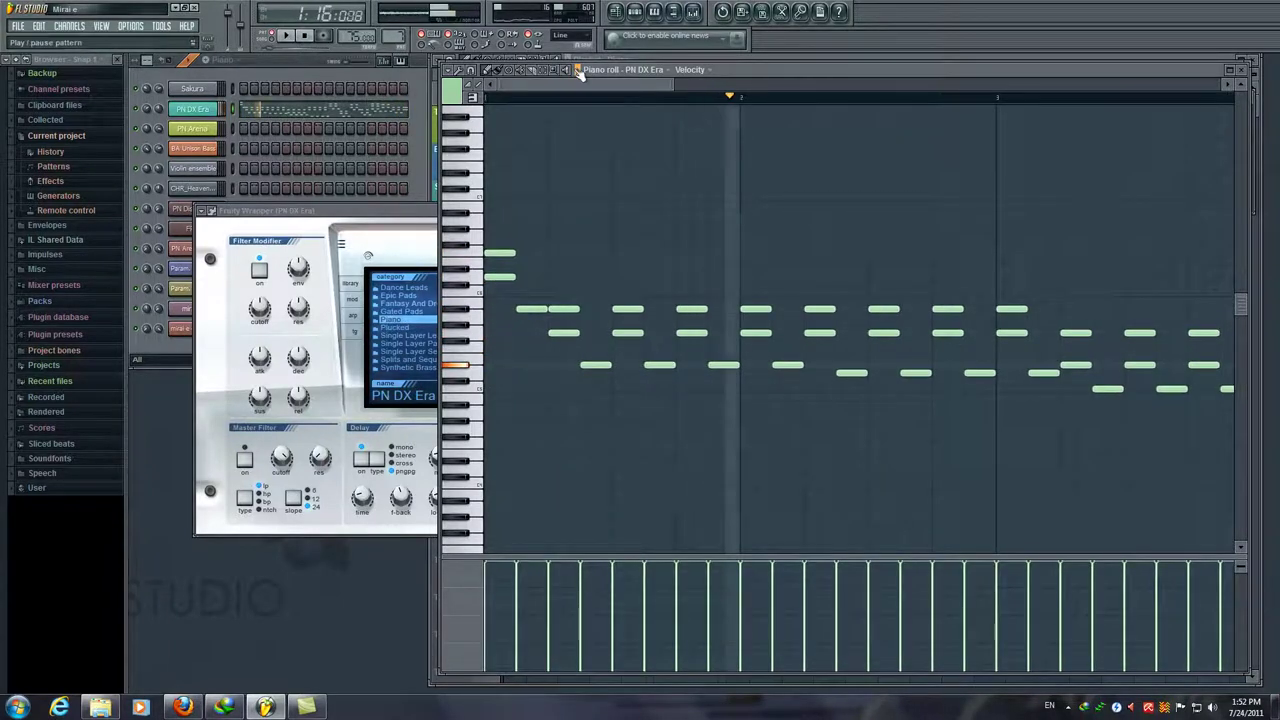
{"action": "left_click", "coordinate": [1245, 72]}
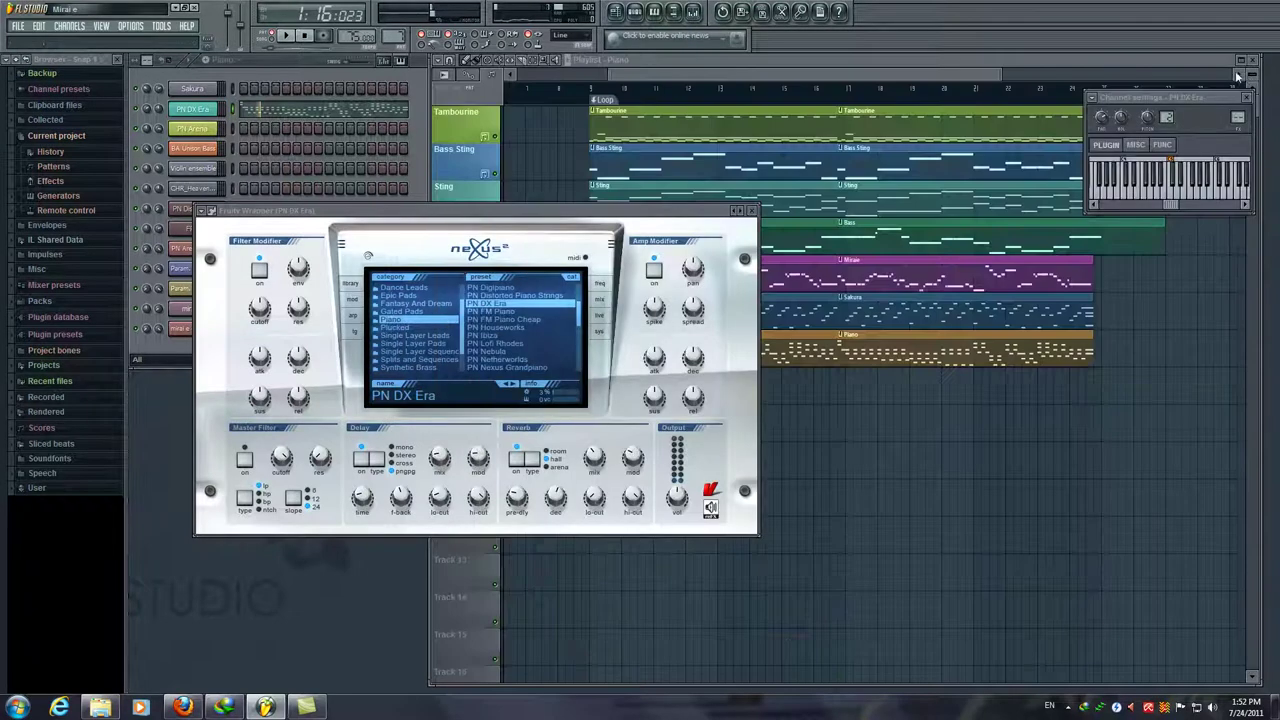
- Play the Intro pattern's PN Distorted notes in the piano roll, show its Nexus instrument, and stop playback
{"action": "left_click_drag", "start_coordinate": [890, 77], "coordinate": [676, 88]}
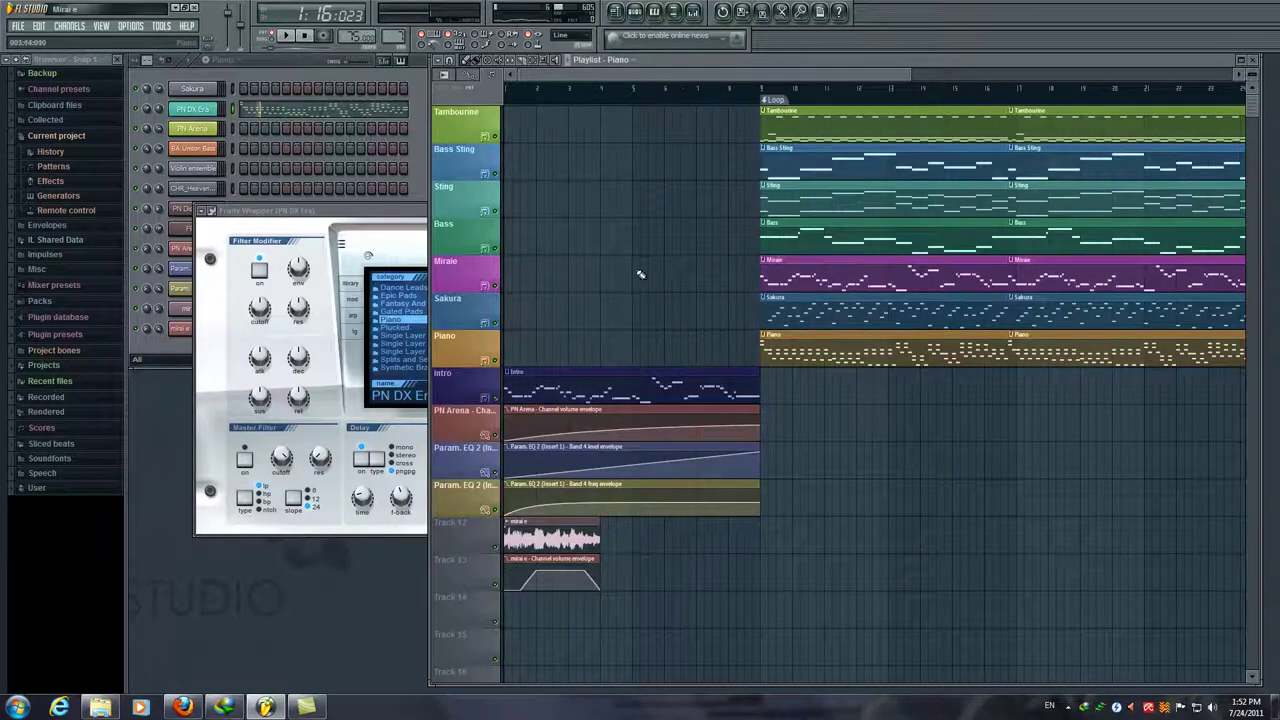
{"action": "double_click", "coordinate": [585, 376]}
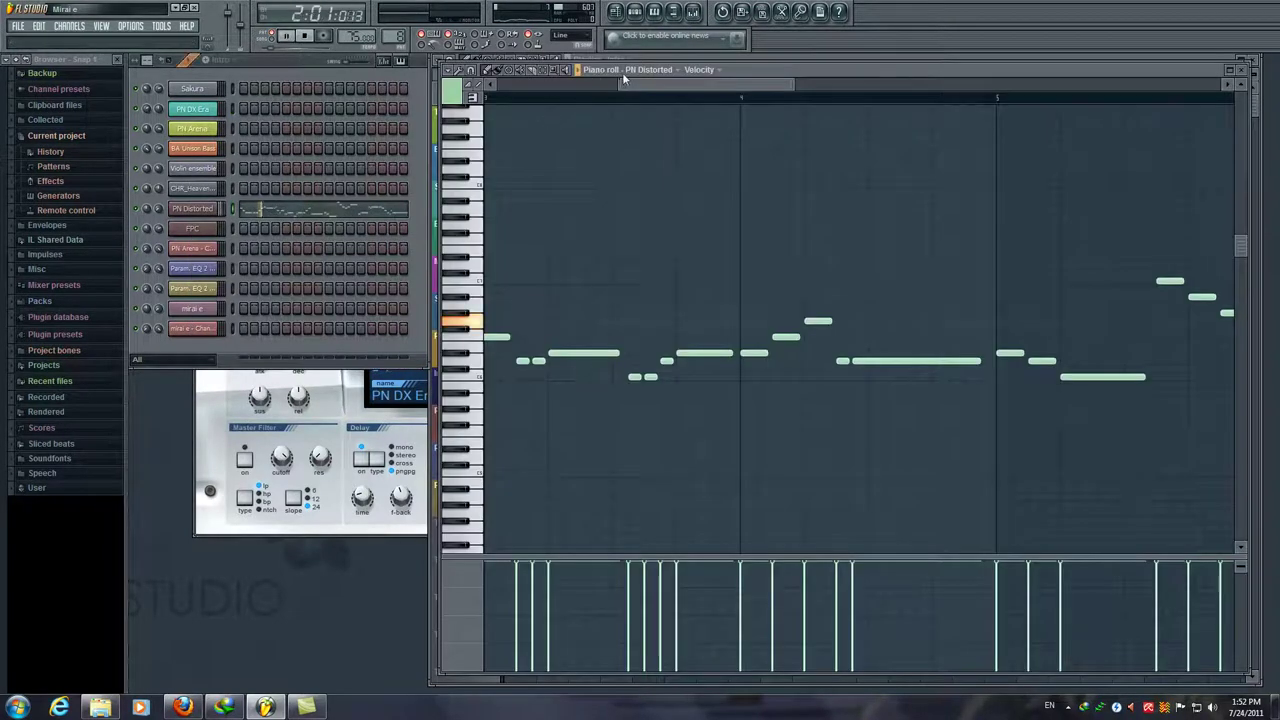
{"action": "key", "text": "space"}
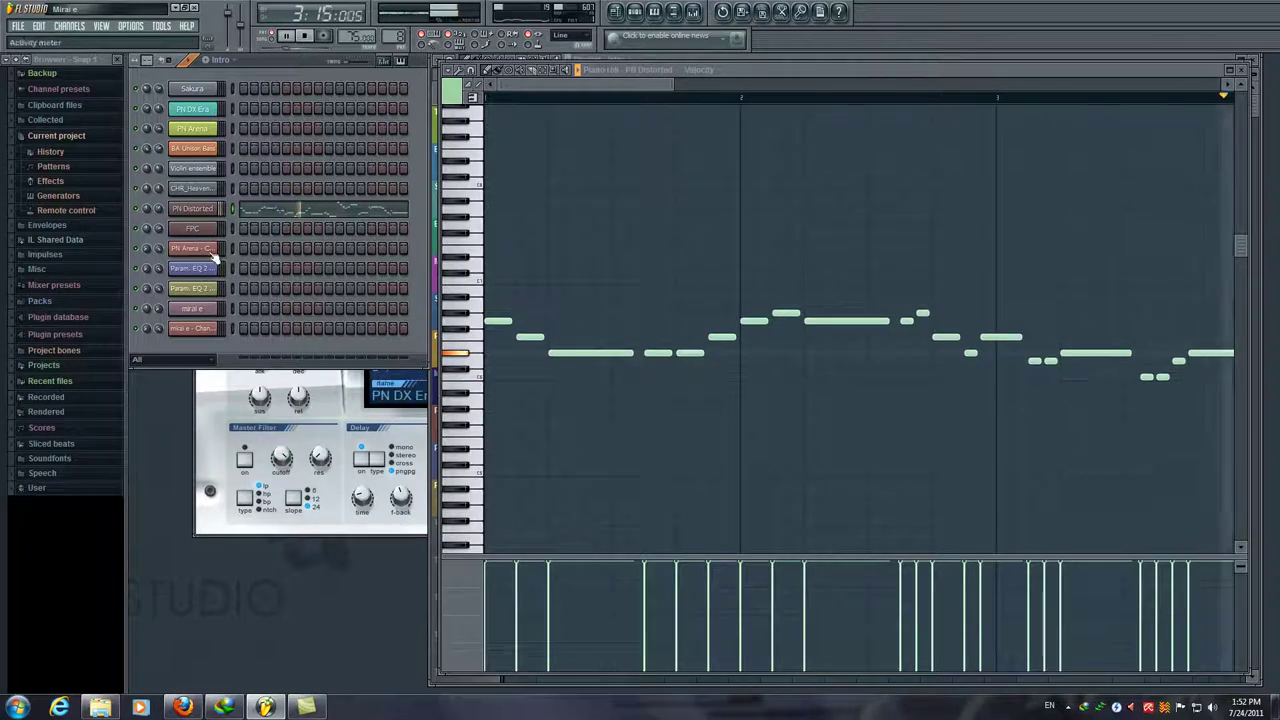
{"action": "left_click", "coordinate": [197, 209]}
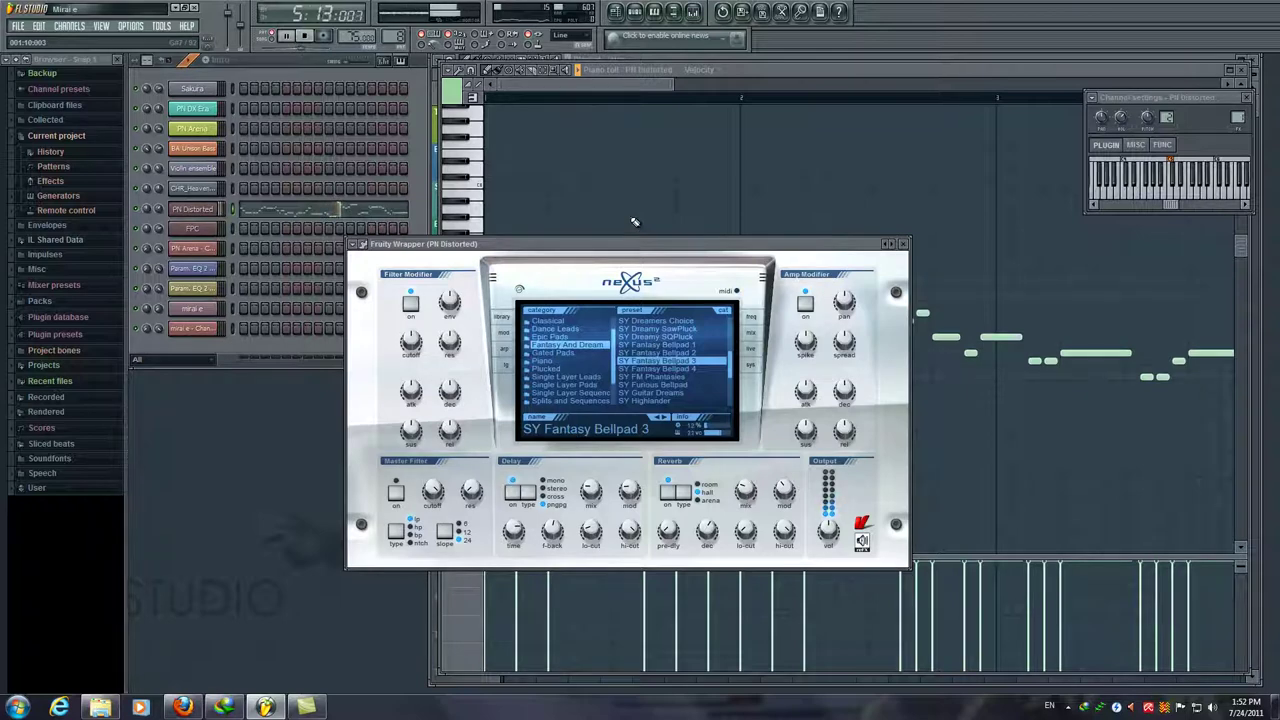
{"action": "left_click", "coordinate": [305, 36]}
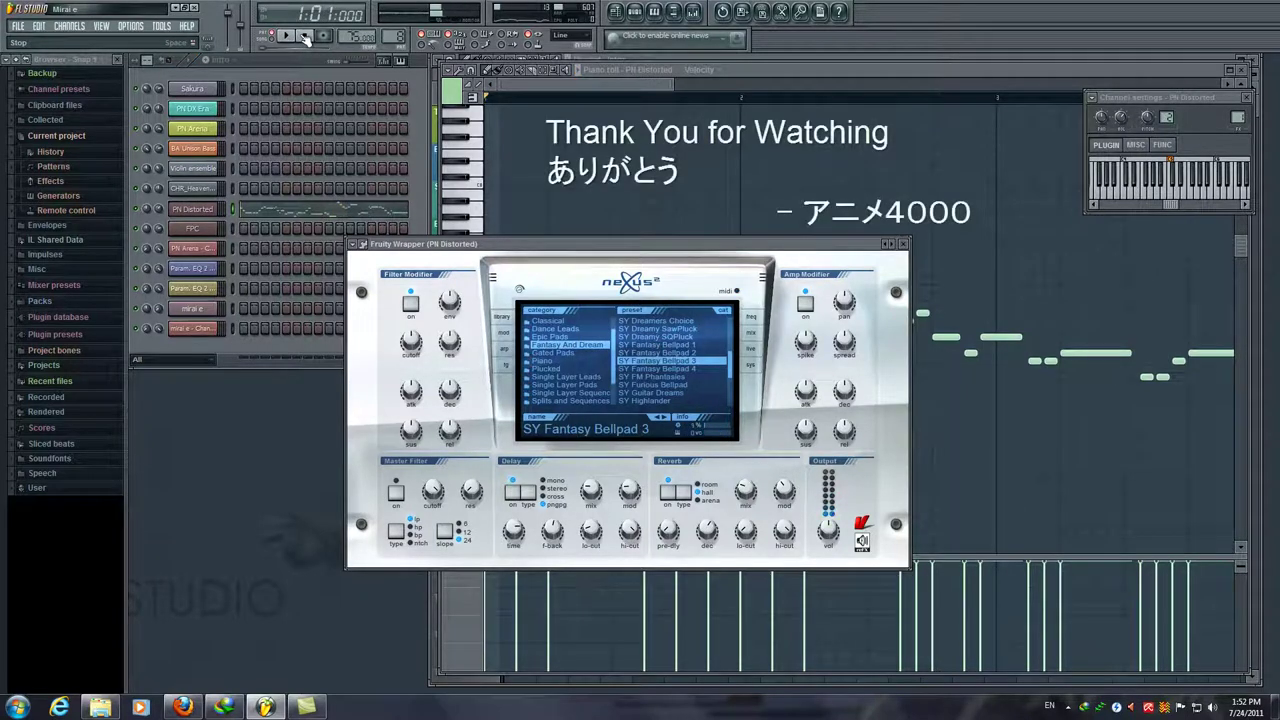